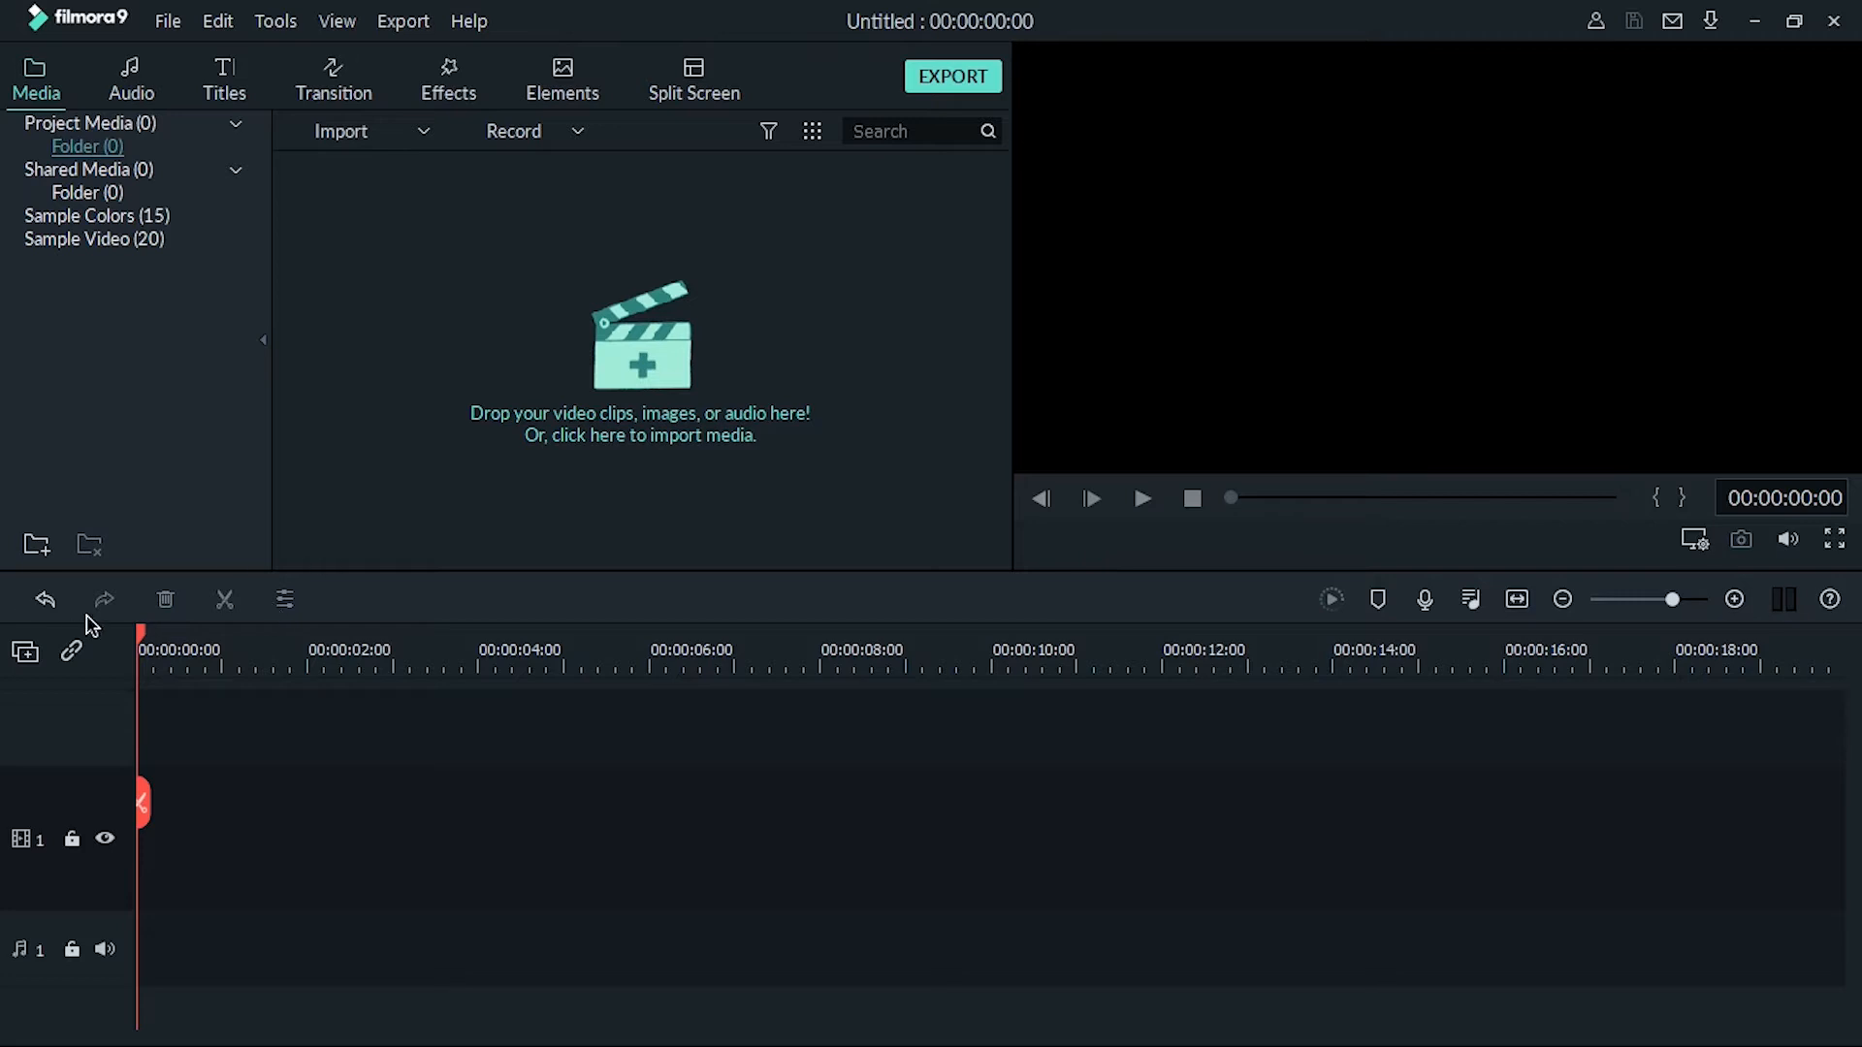
# Import the Pexels Videos 4098 clip and place it at the start of video track 1, with the playhead at the beginning.
pyautogui.hotkey('alt', 'Tab')
pyautogui.moveTo(1672, 419); pyautogui.dragTo(607, 408)
pyautogui.moveTo(393, 232); pyautogui.dragTo(97, 856)
pyautogui.click(1081, 600)
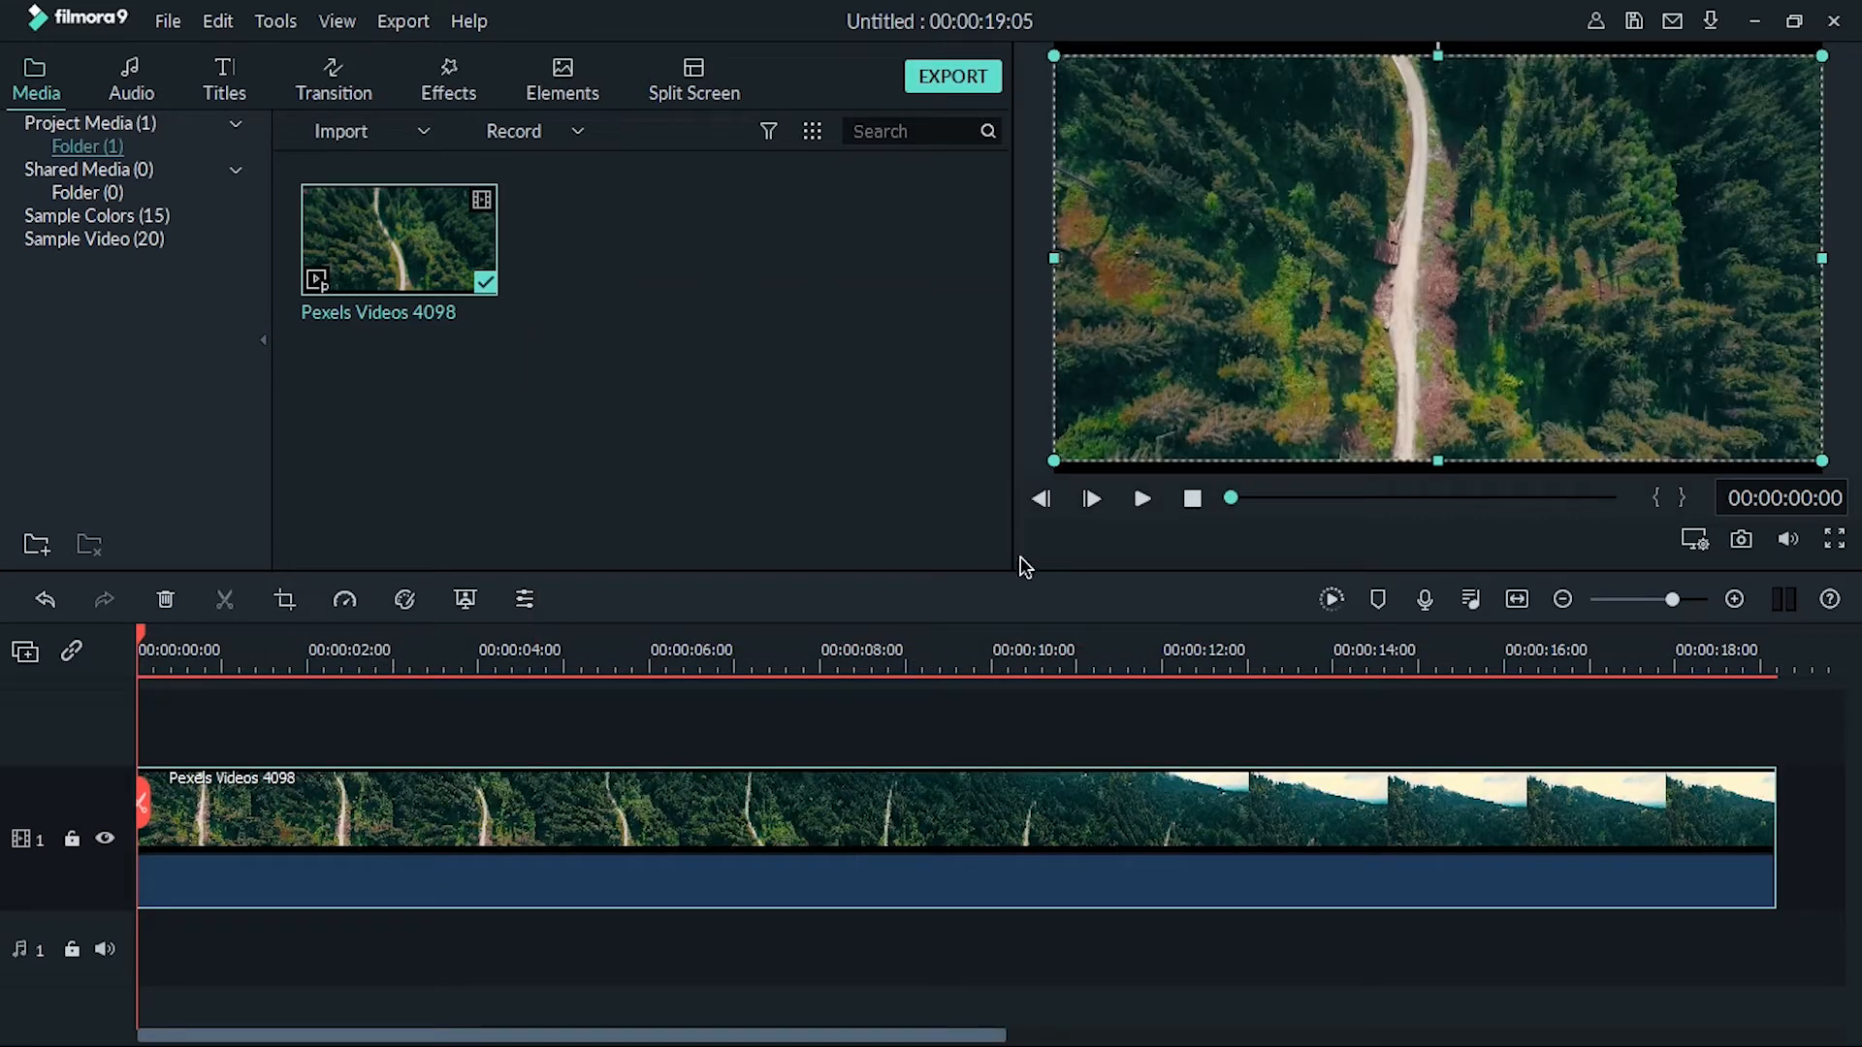
pyautogui.click(230, 661)
pyautogui.moveTo(233, 636); pyautogui.dragTo(74, 655)
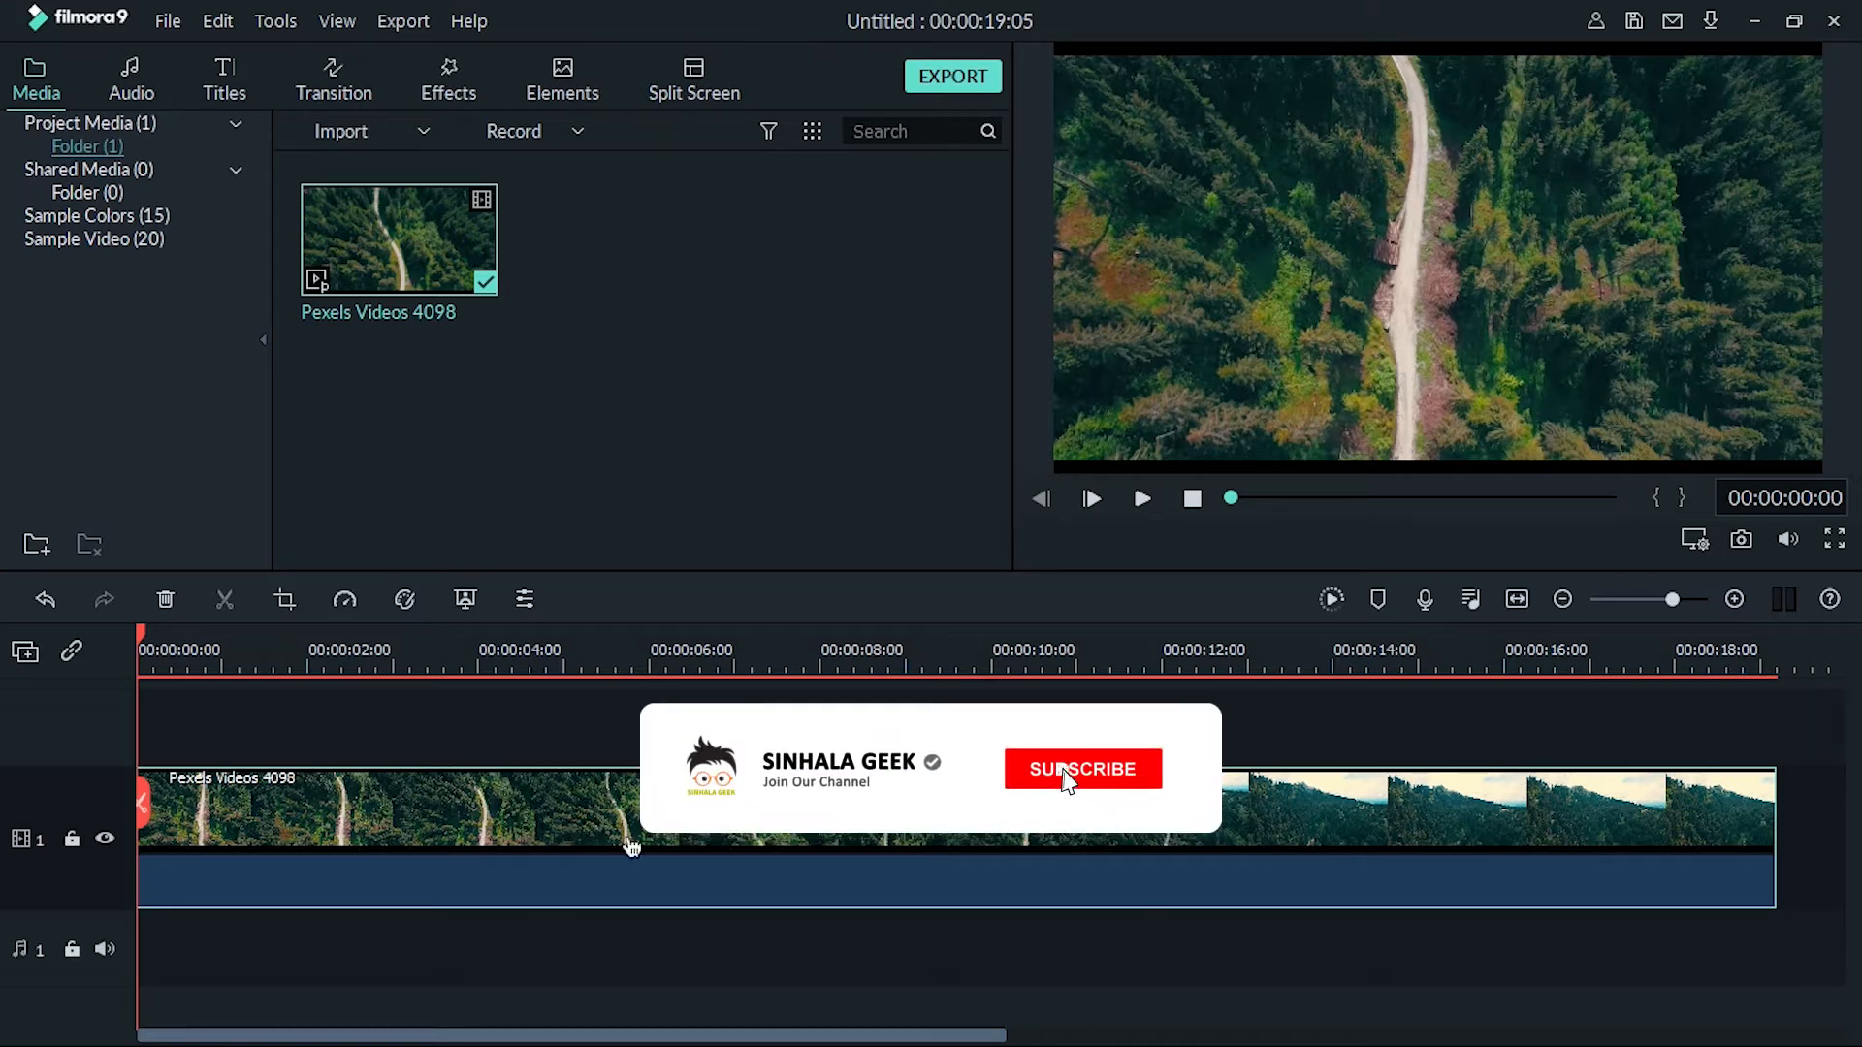
# In Crop and Zoom, set up Pan & Zoom for the clip with start and end frames swapped and a Custom ratio.
pyautogui.rightClick(582, 826)
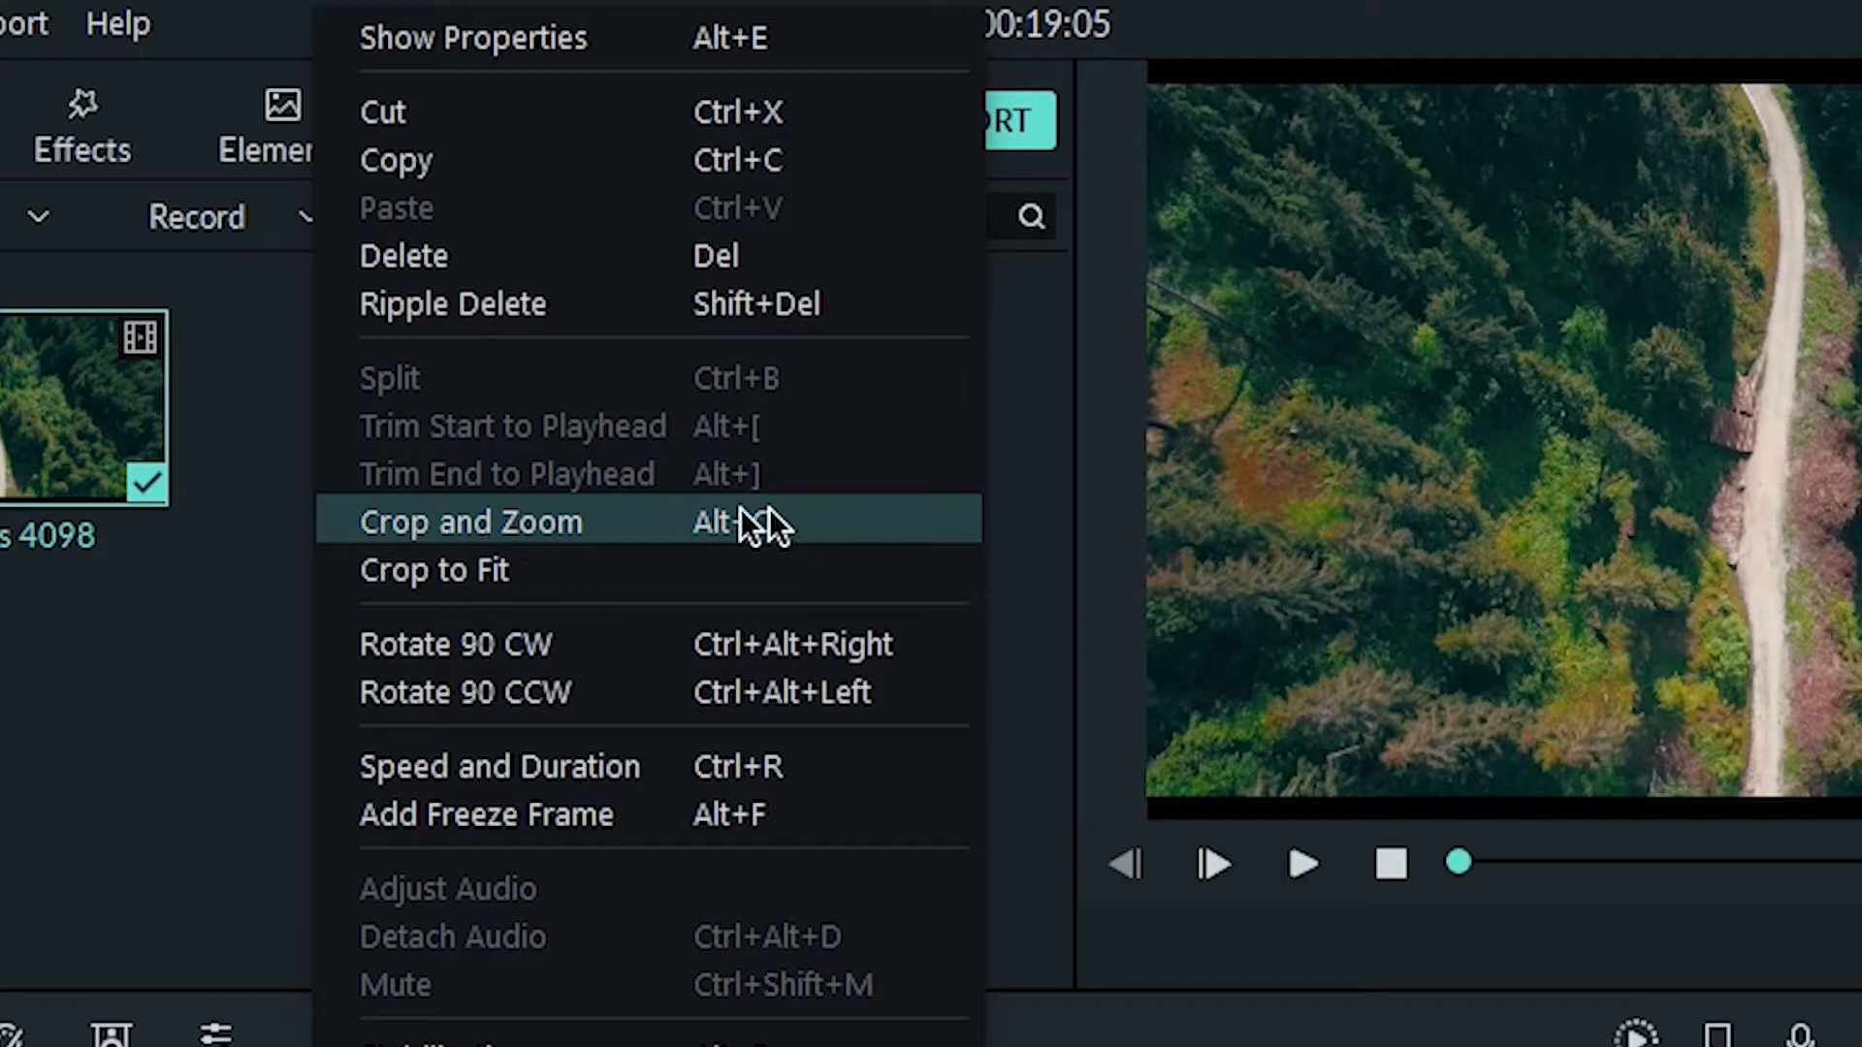
pyautogui.click(562, 532)
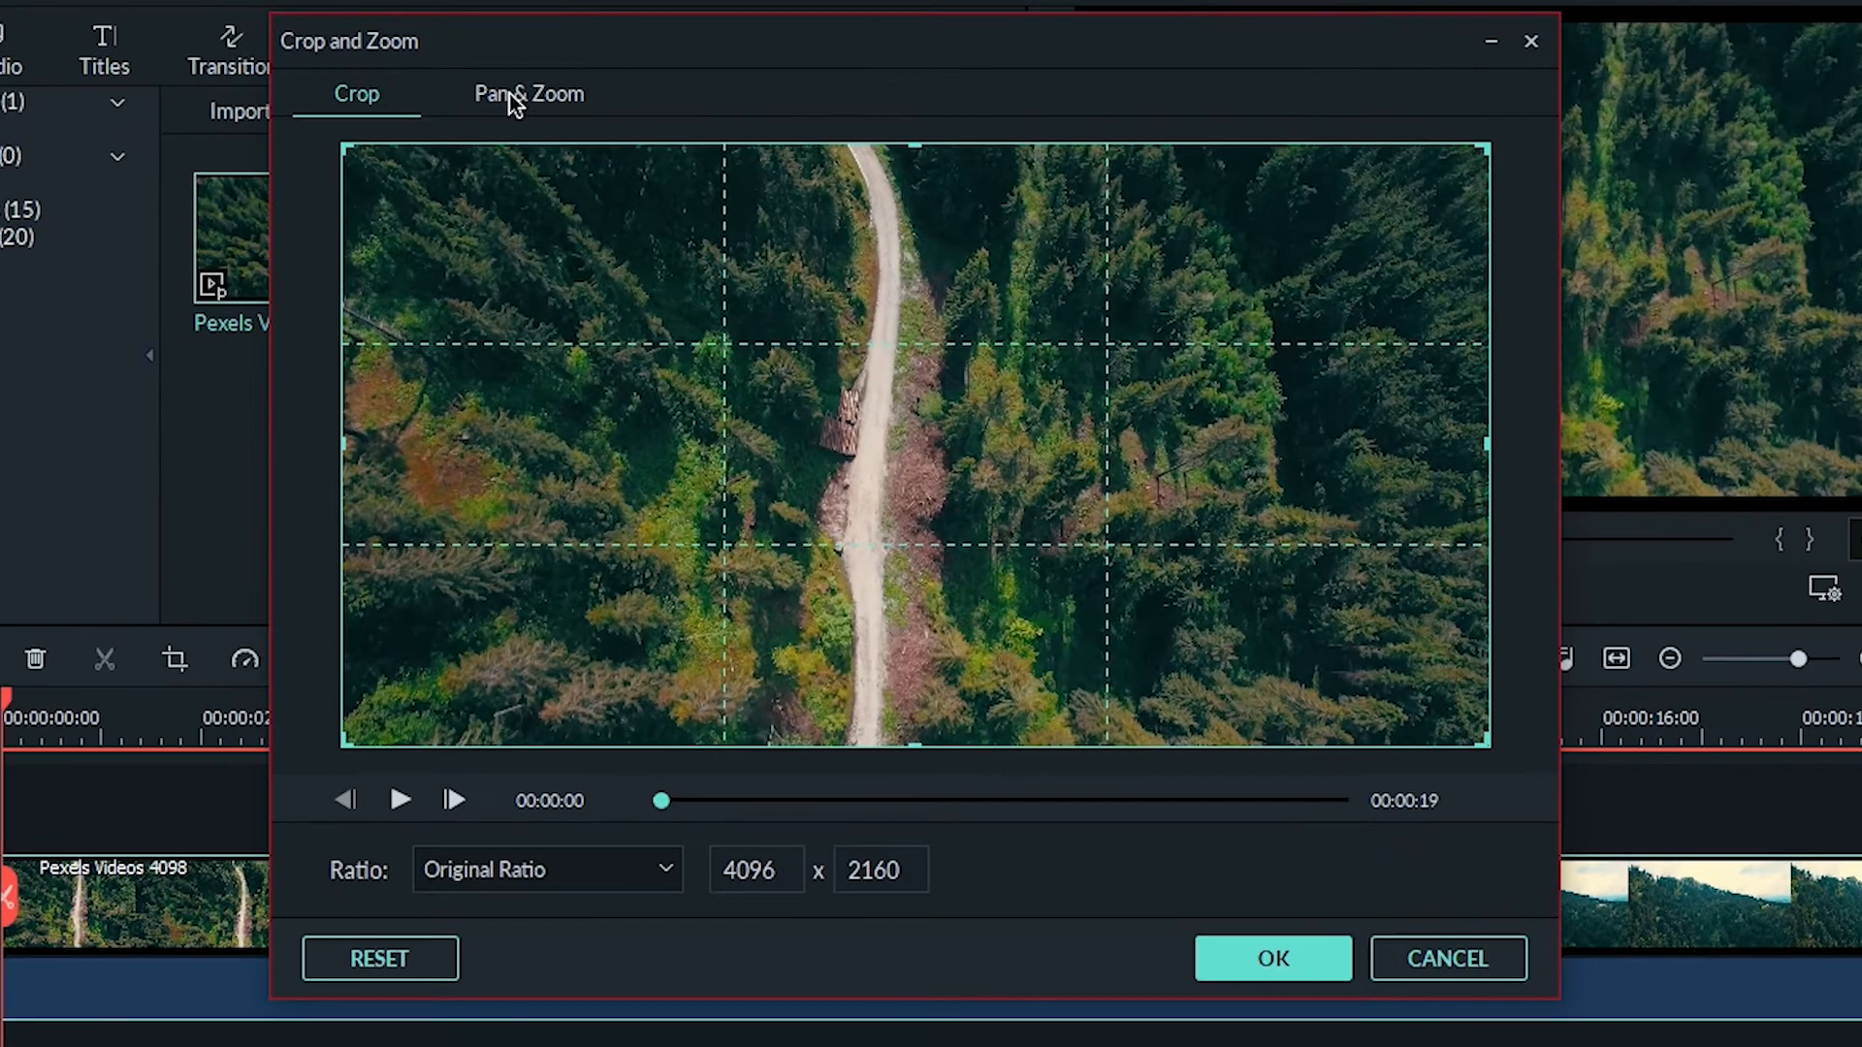
pyautogui.click(572, 116)
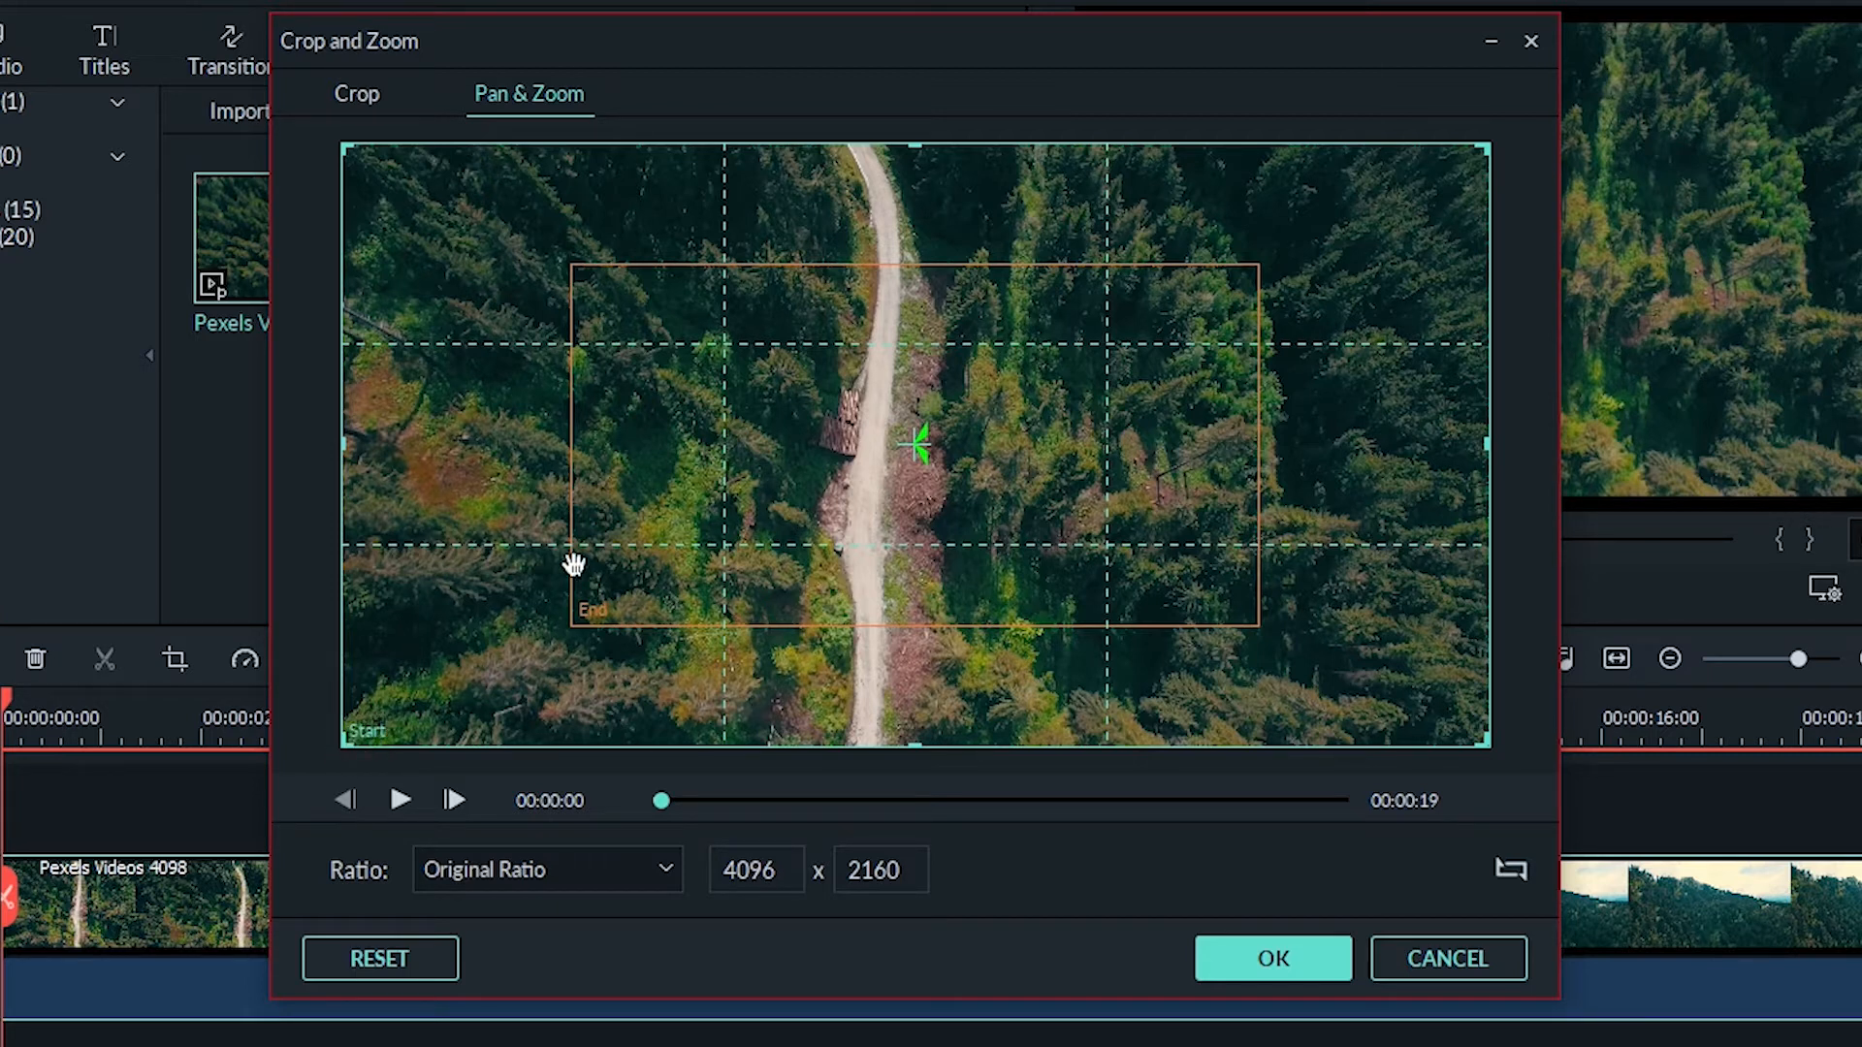
pyautogui.click(1511, 873)
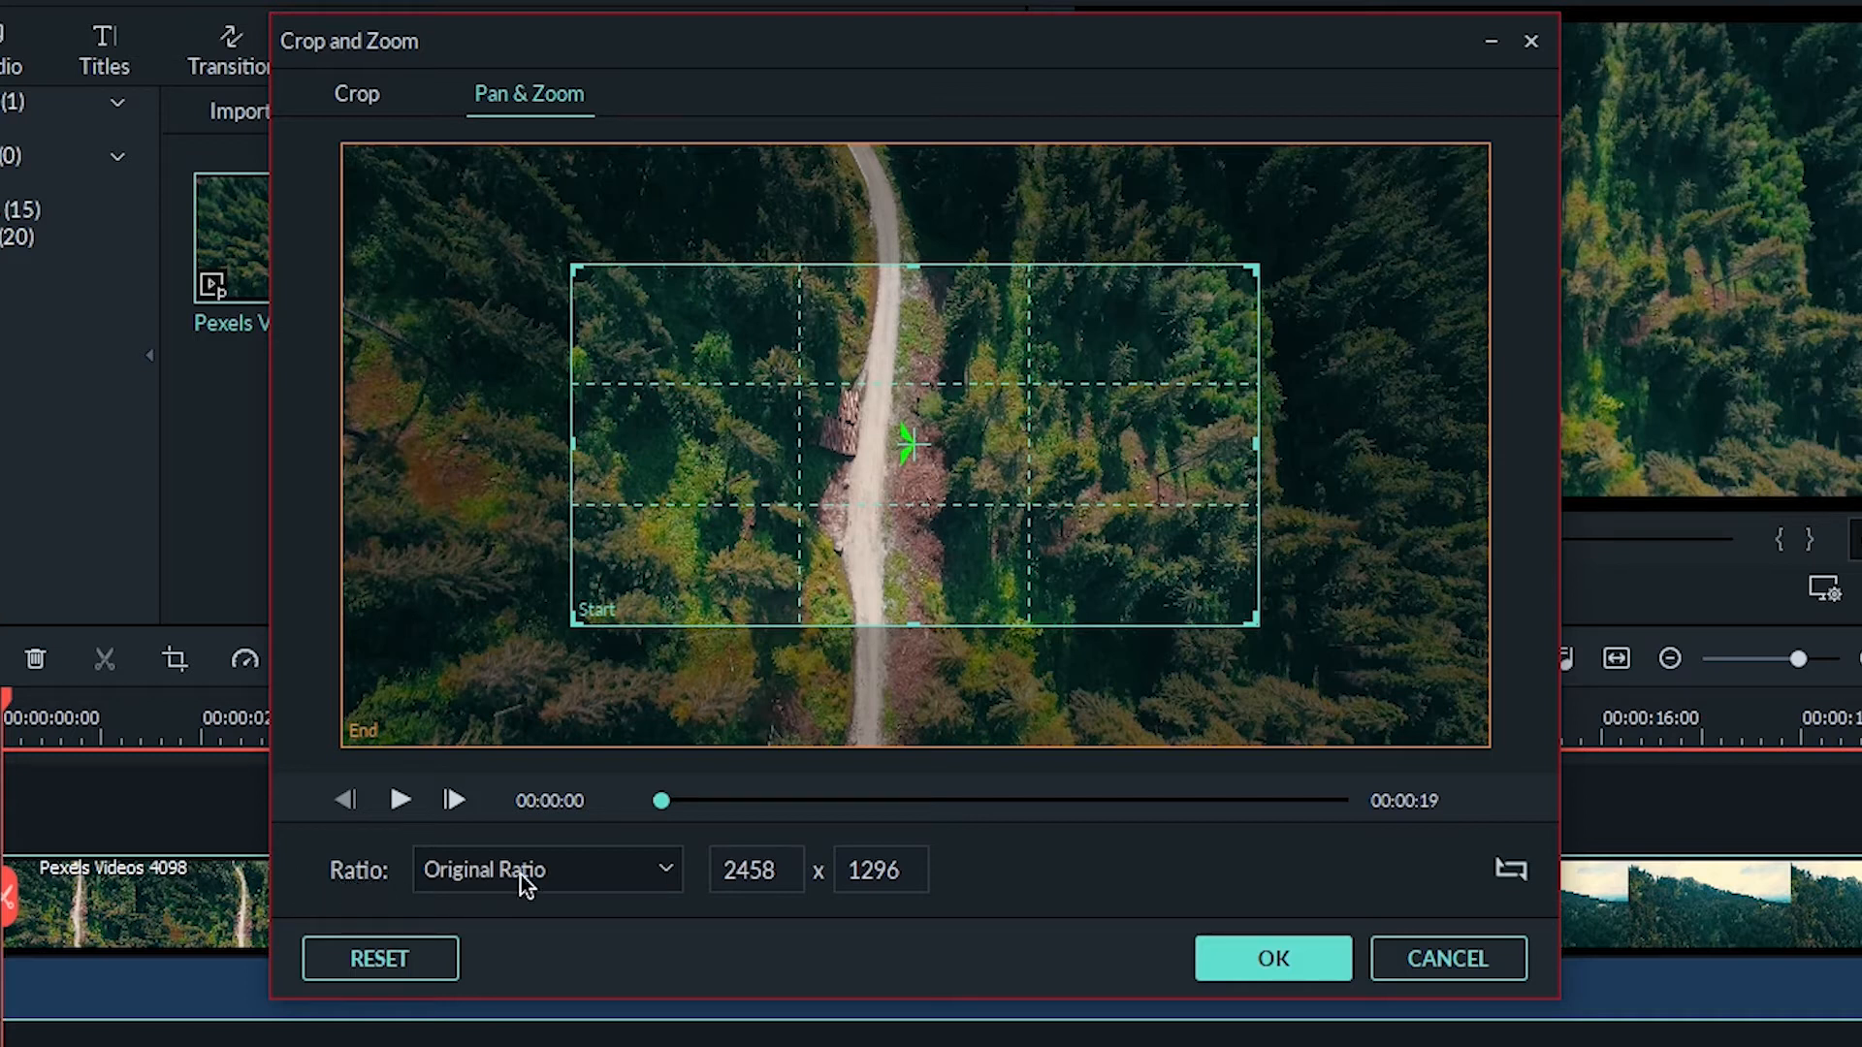
pyautogui.click(484, 872)
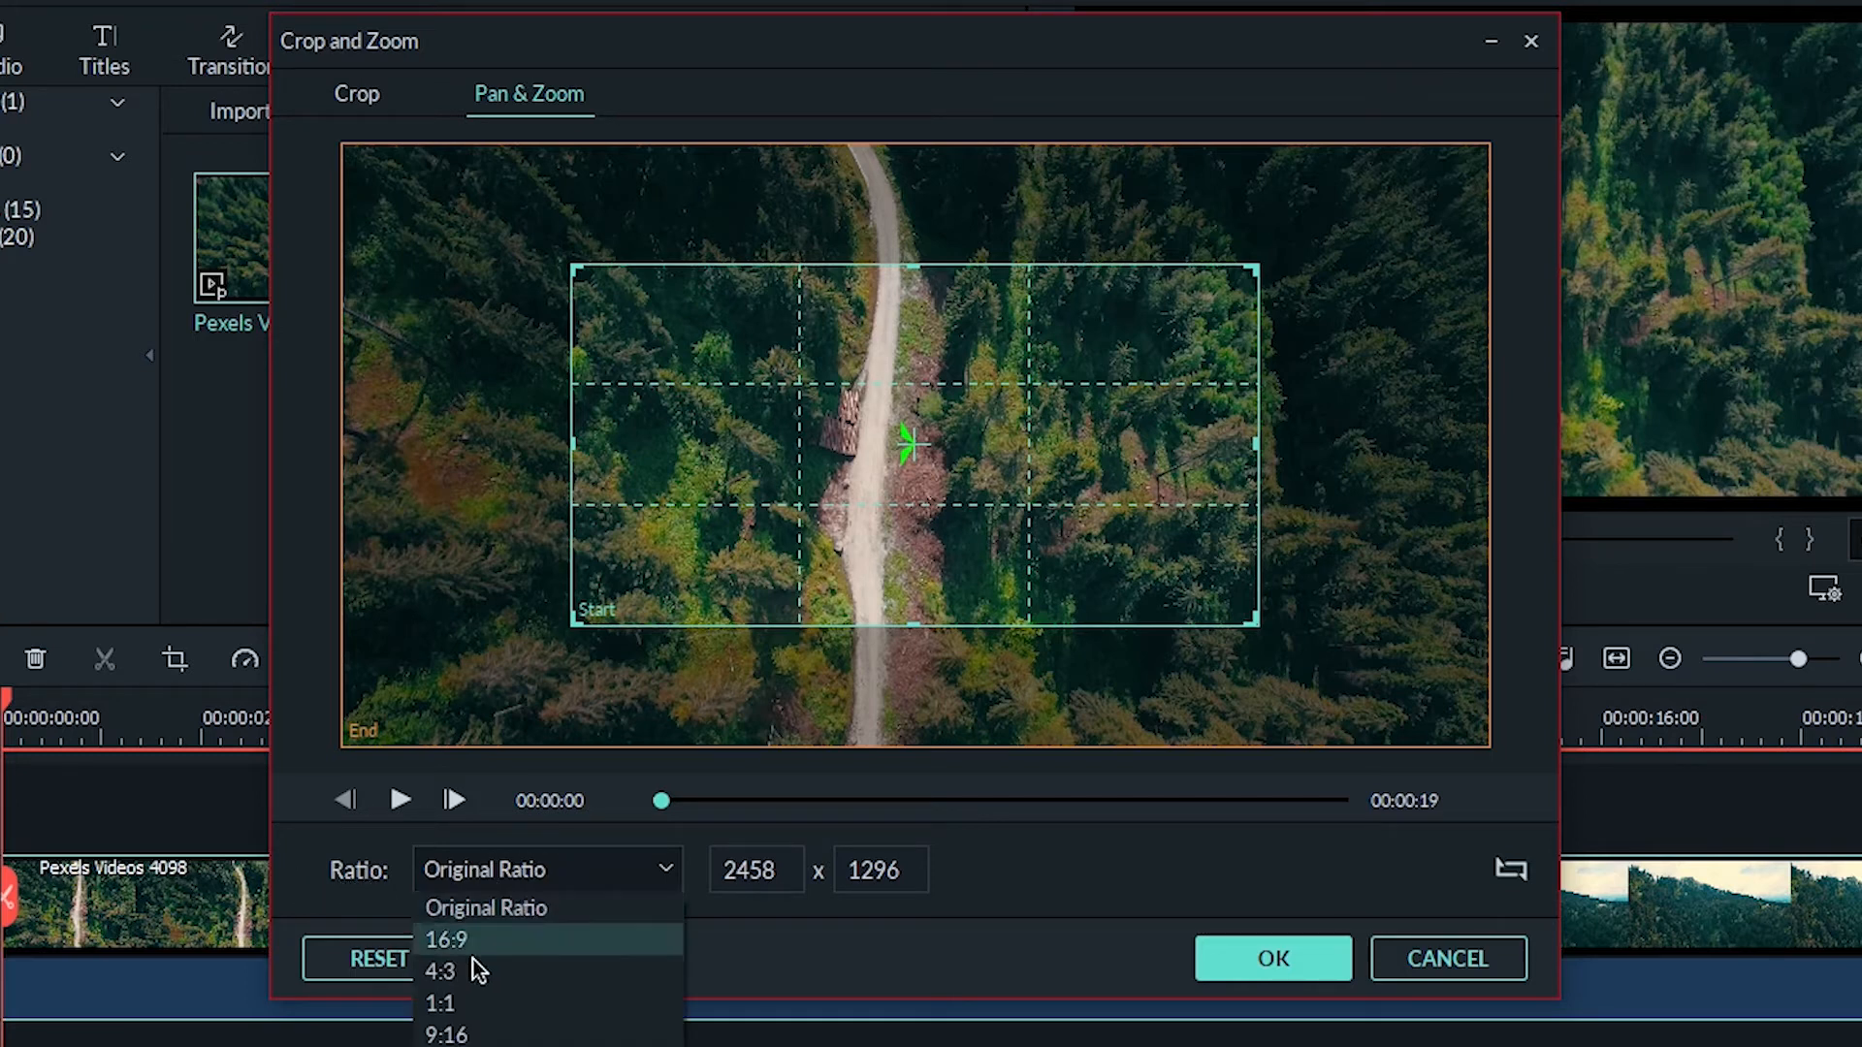
pyautogui.click(471, 1046)
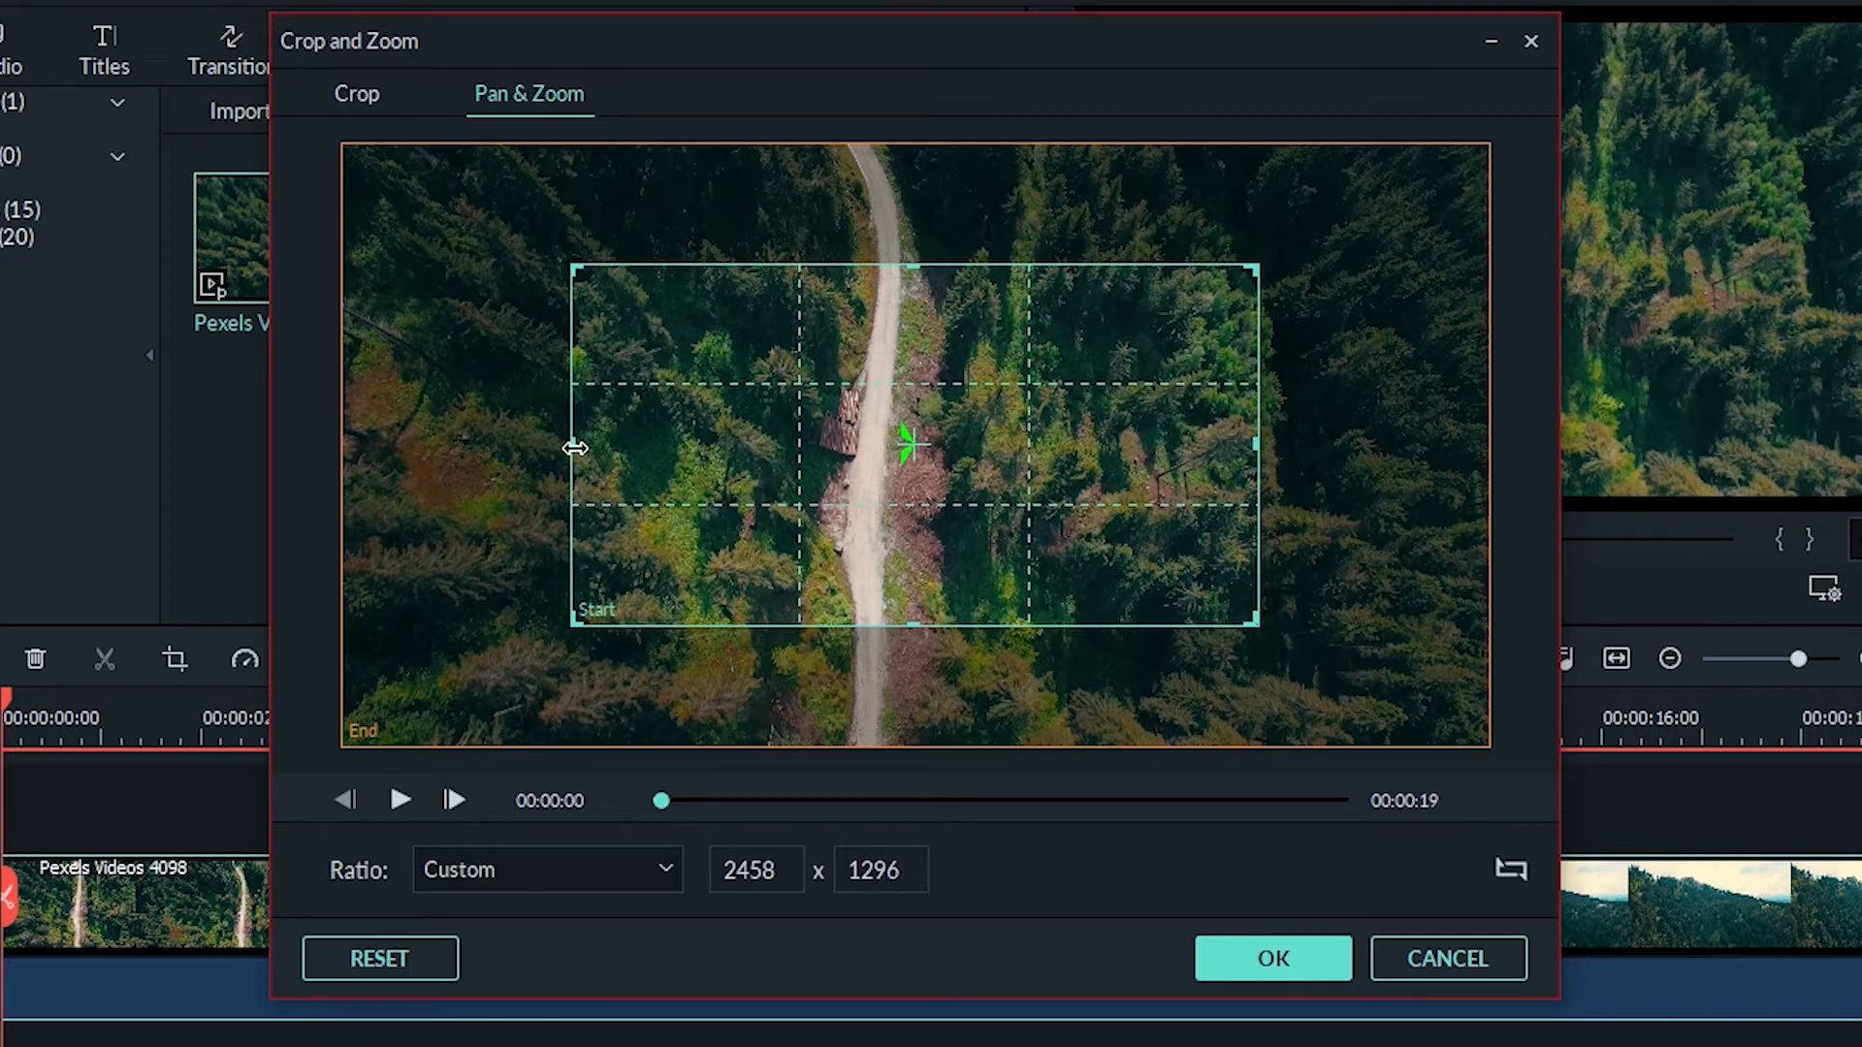
# Stretch the start frame to the full clip width and extend its height on both sides to 4096 x 1512.
pyautogui.click(1218, 438)
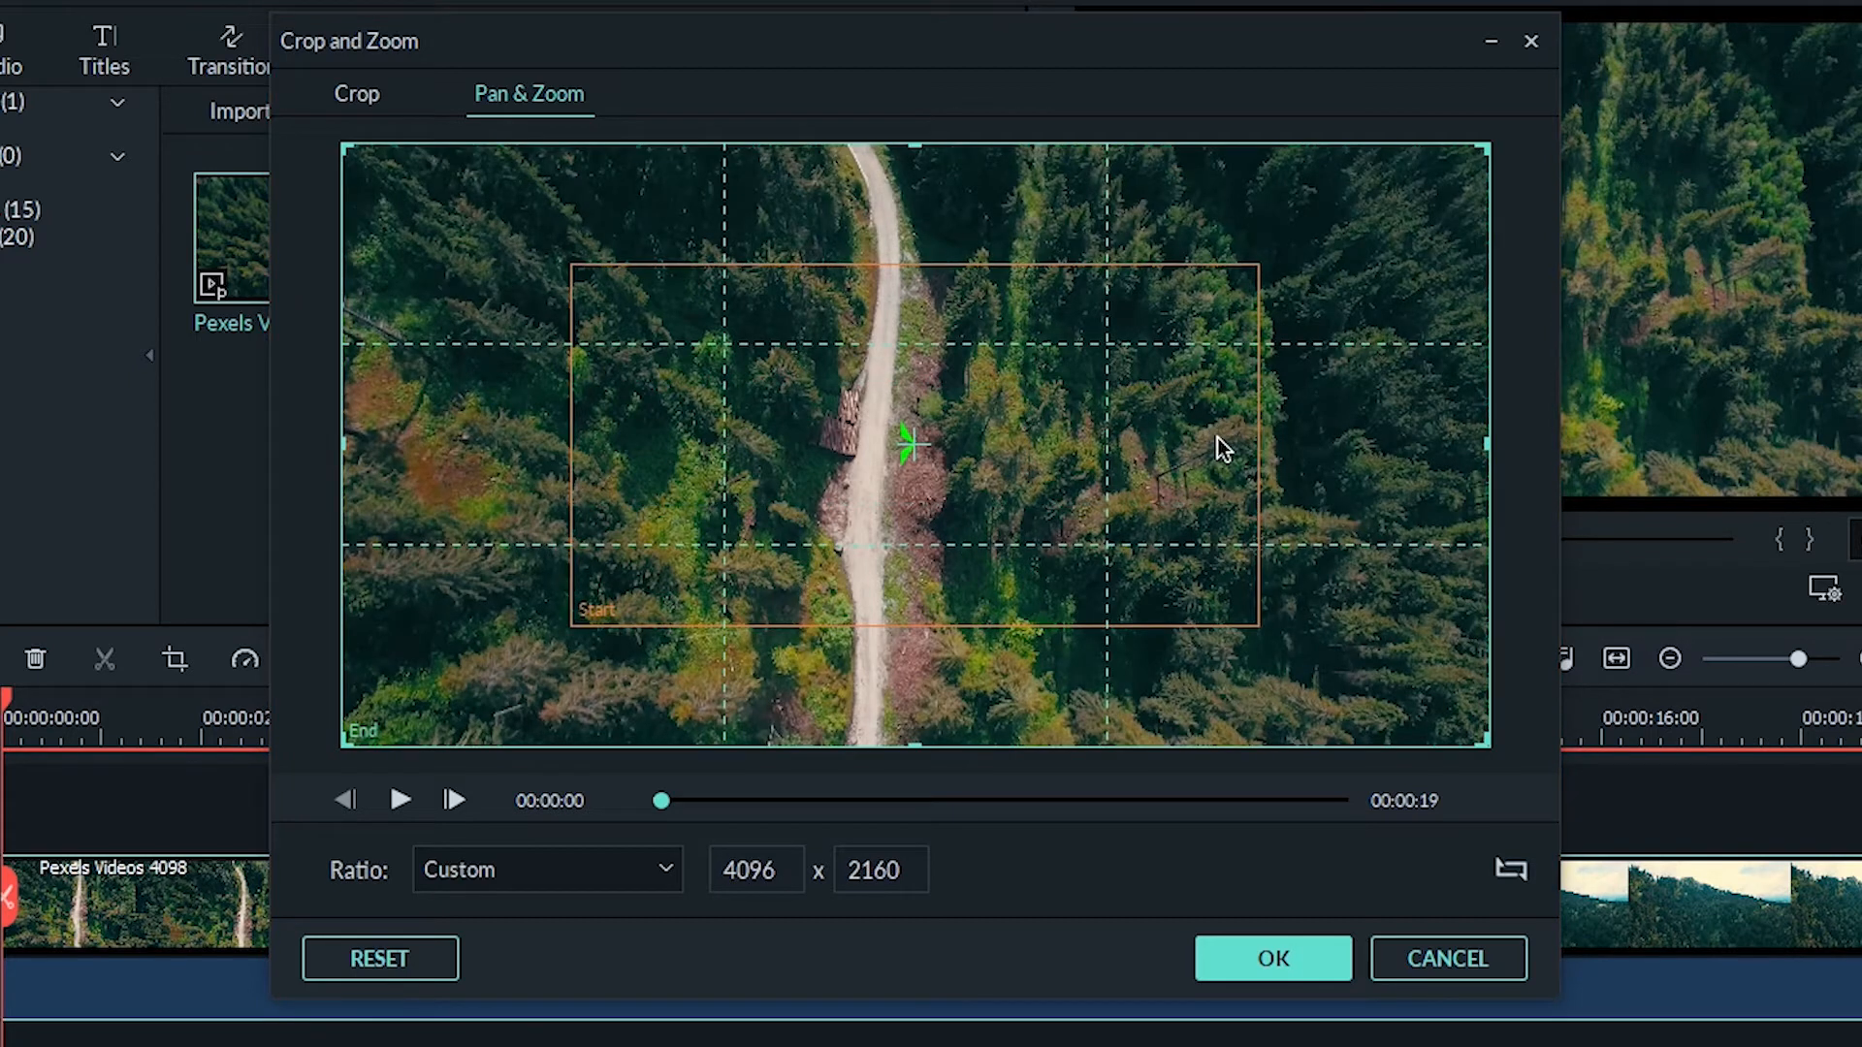
pyautogui.click(1194, 436)
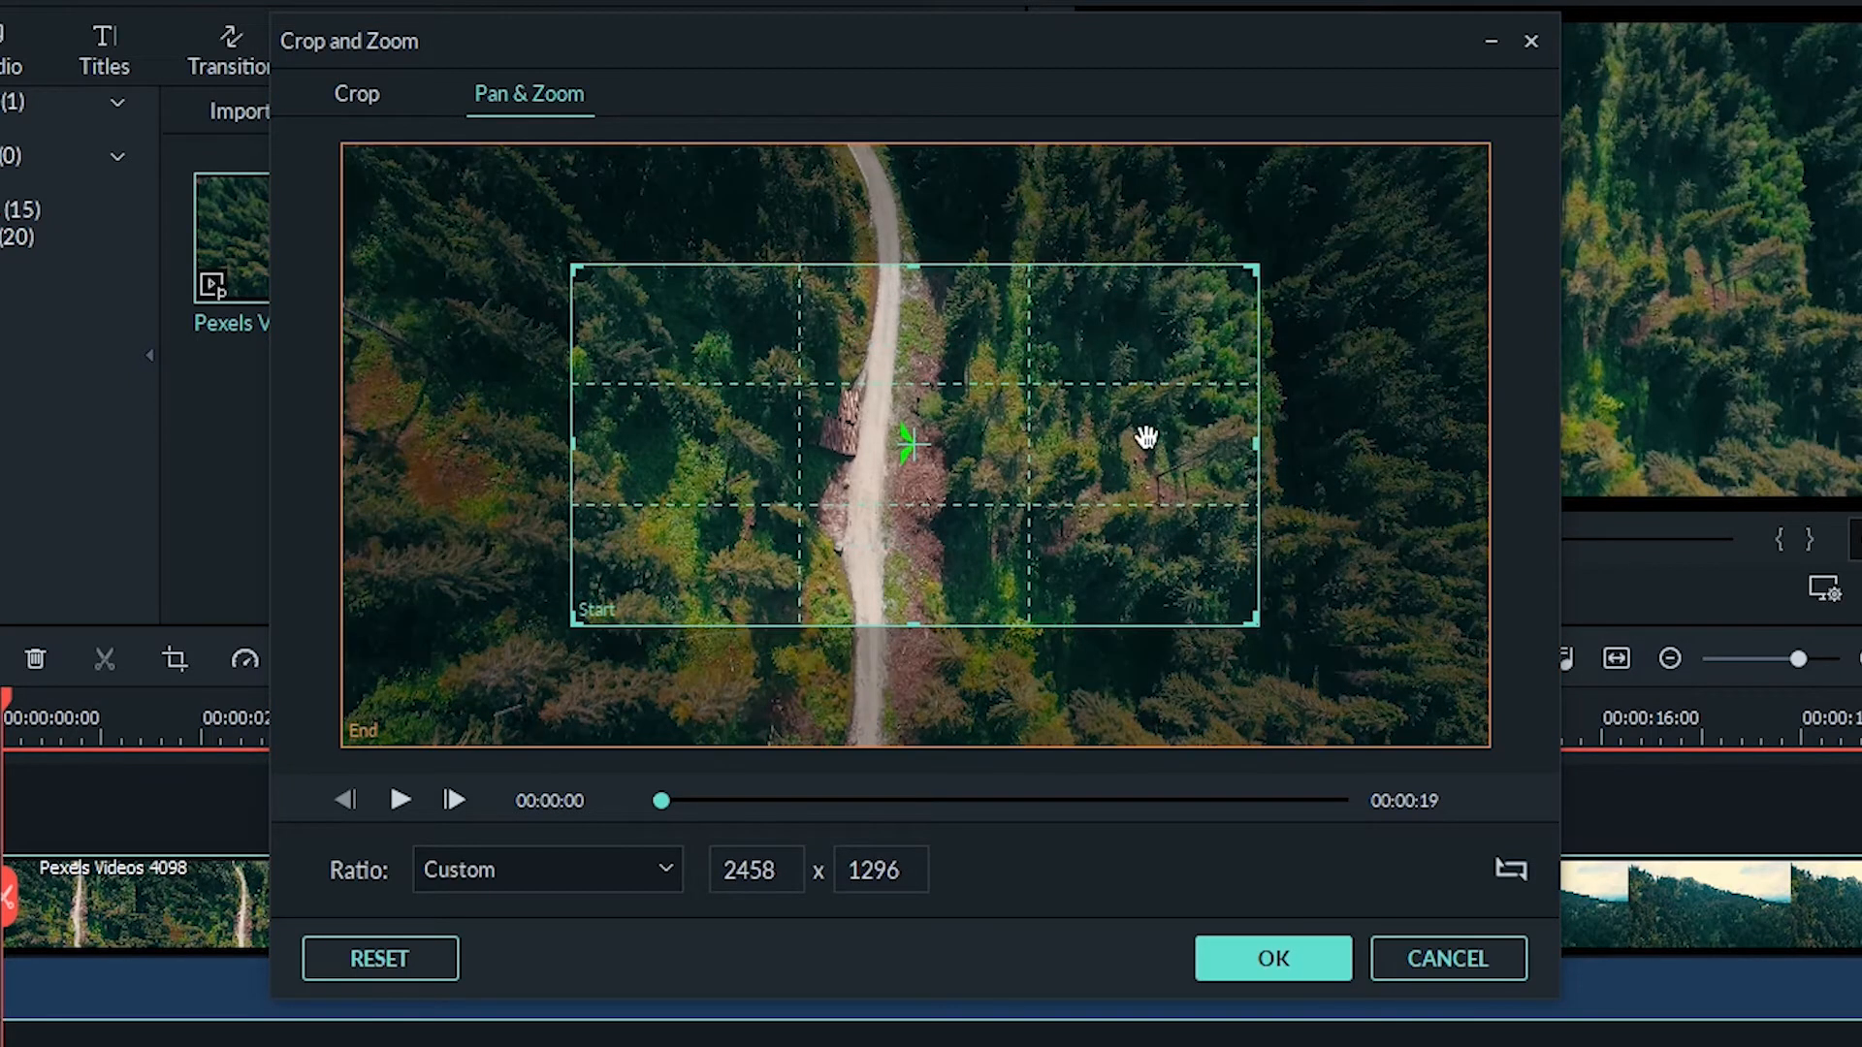
pyautogui.moveTo(575, 444); pyautogui.dragTo(317, 444)
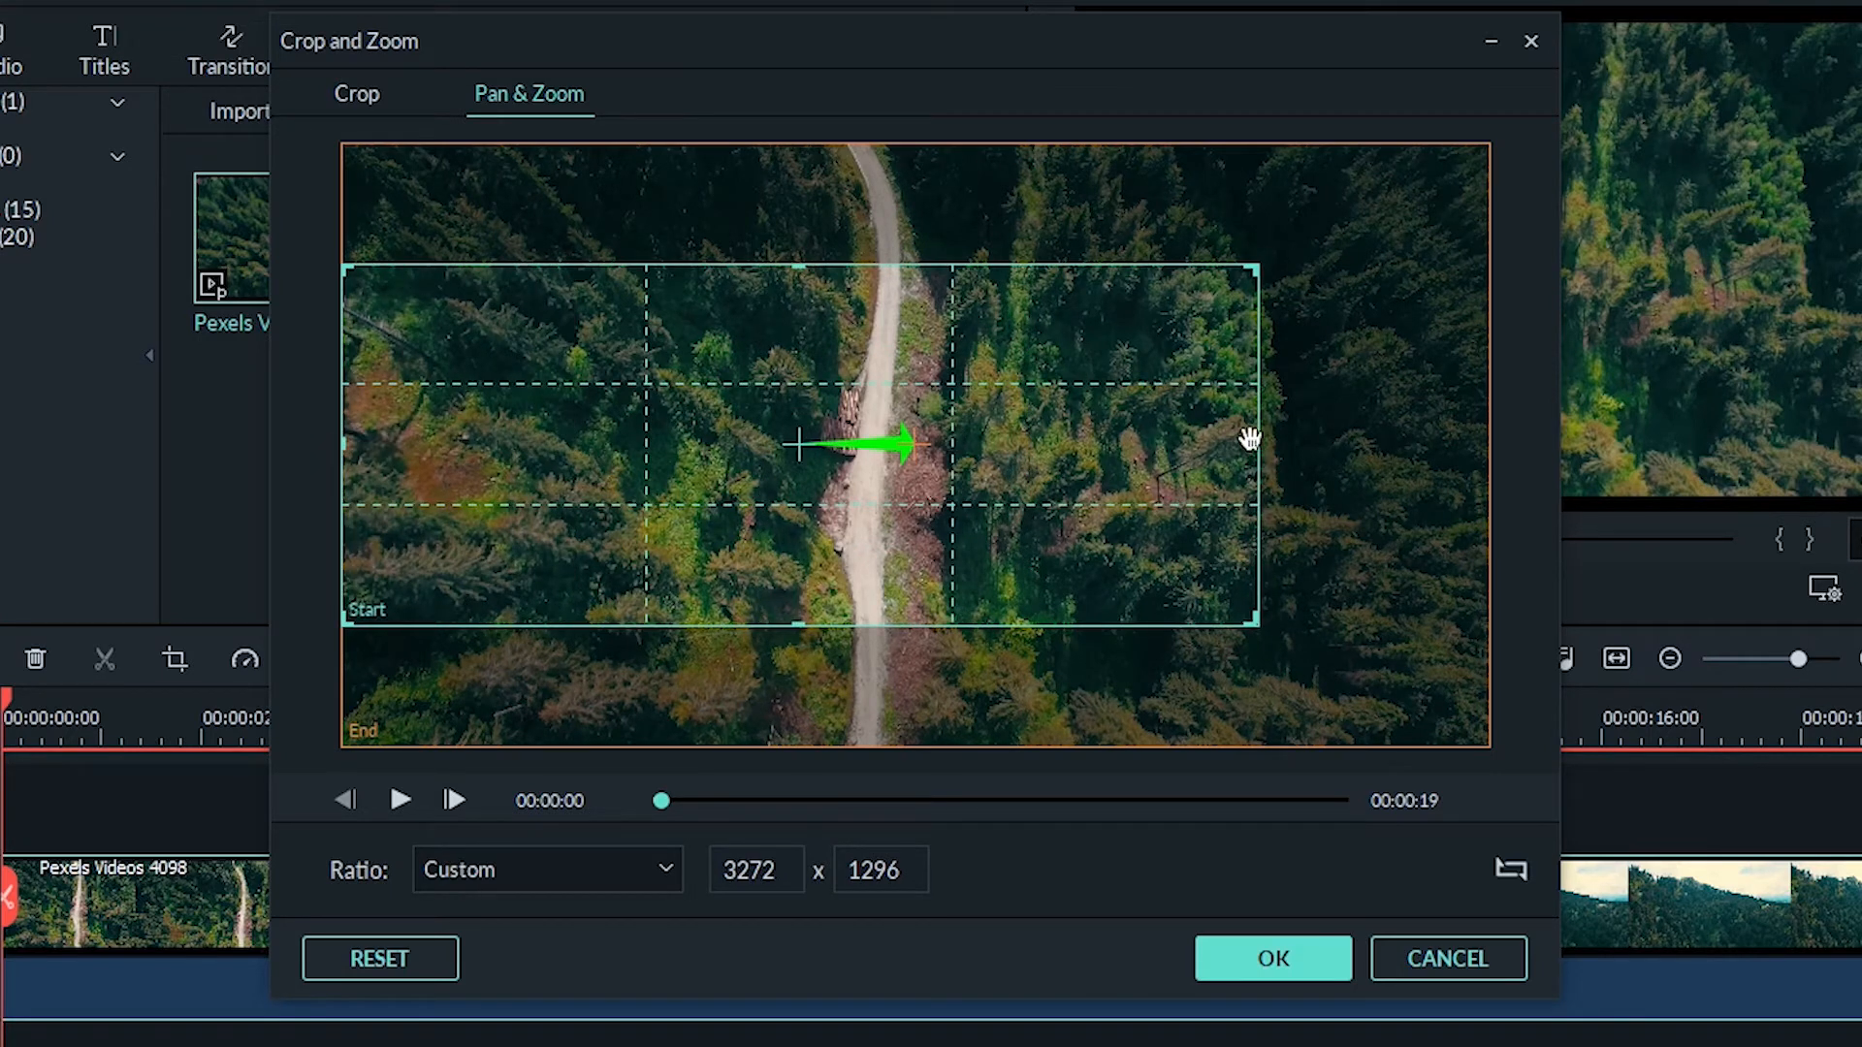
pyautogui.moveTo(1258, 446); pyautogui.dragTo(1497, 446)
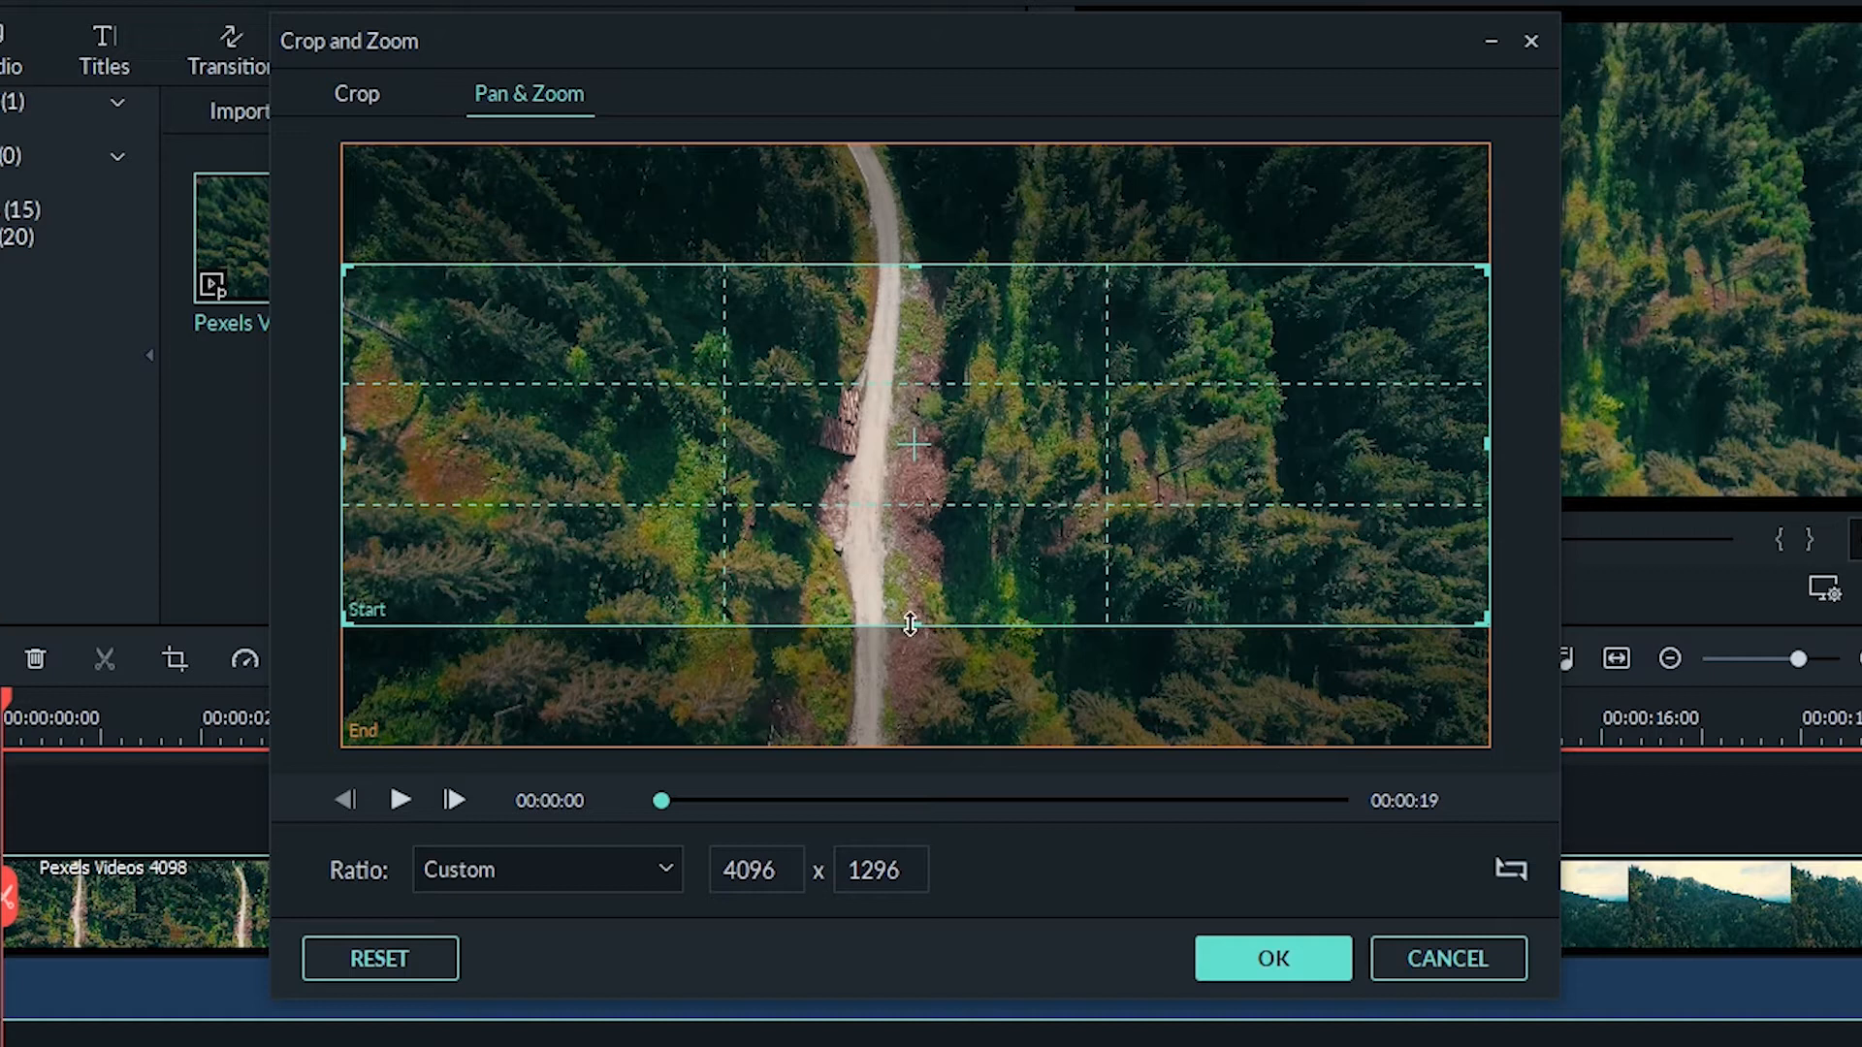
pyautogui.moveTo(911, 621); pyautogui.dragTo(909, 657)
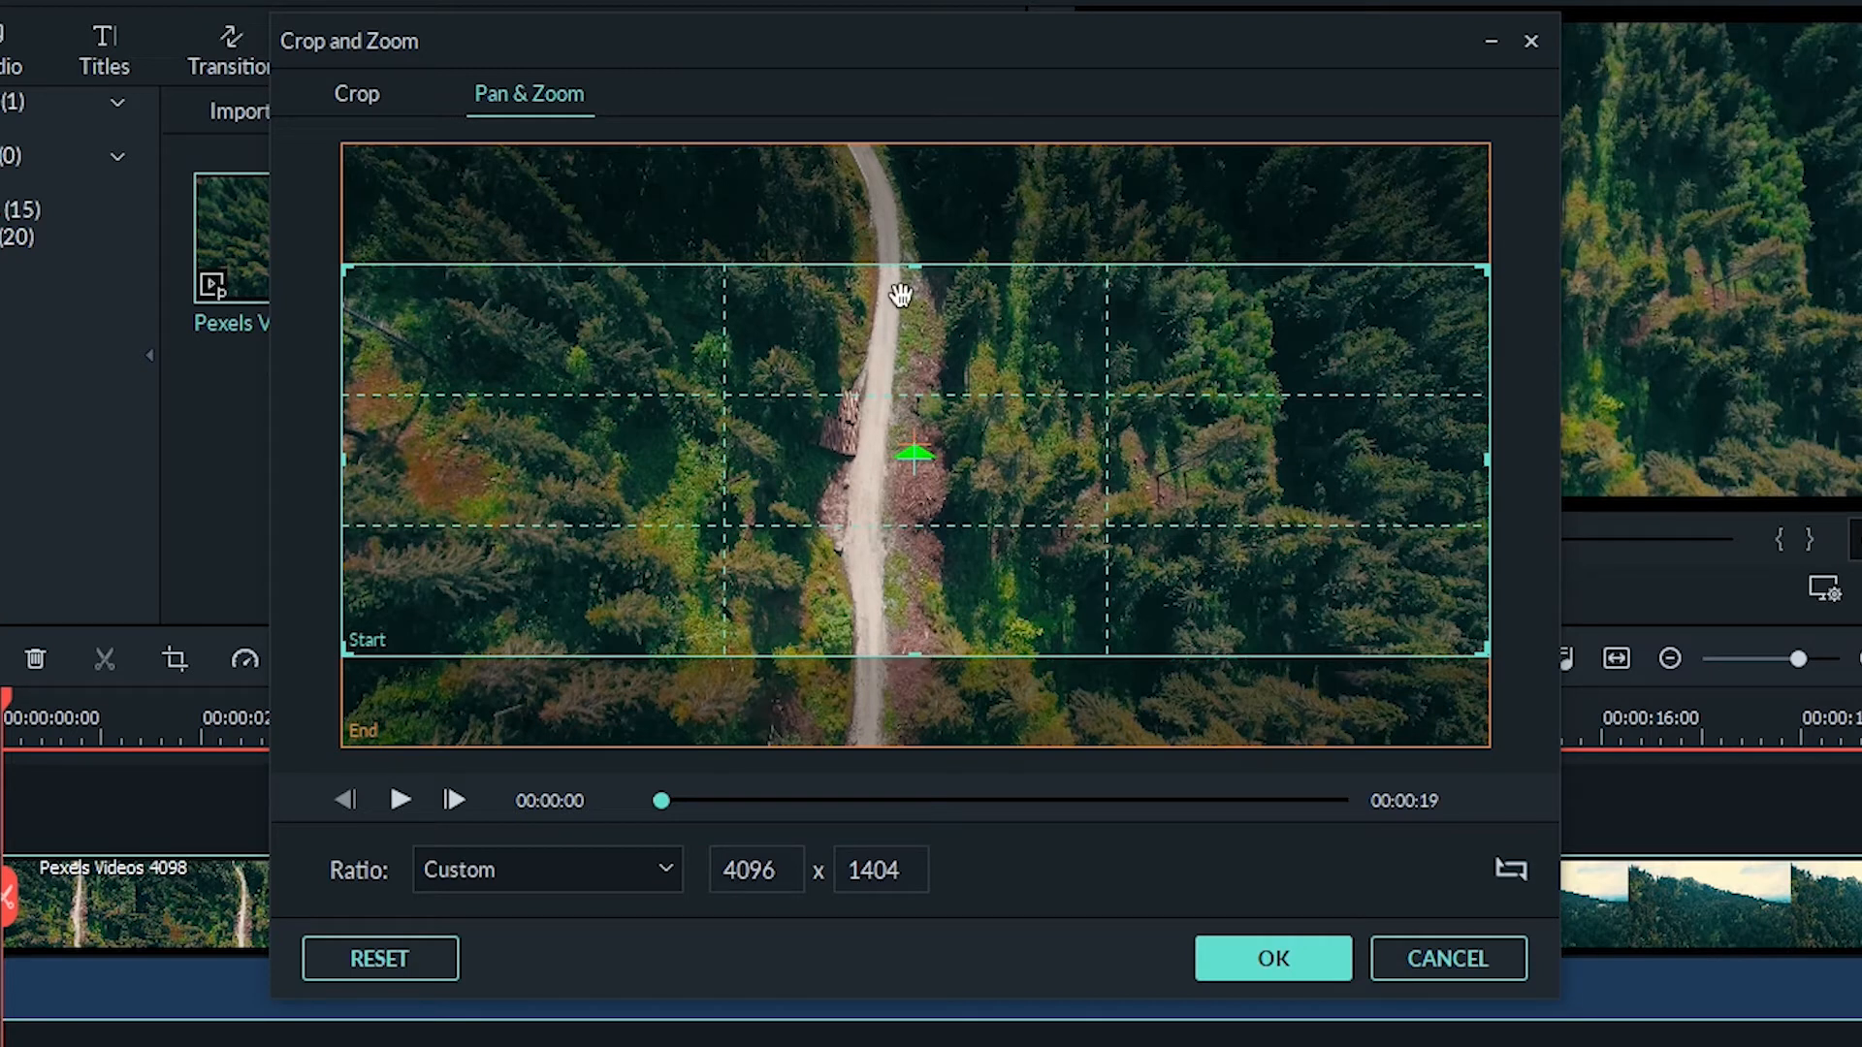
pyautogui.moveTo(911, 265); pyautogui.dragTo(912, 234)
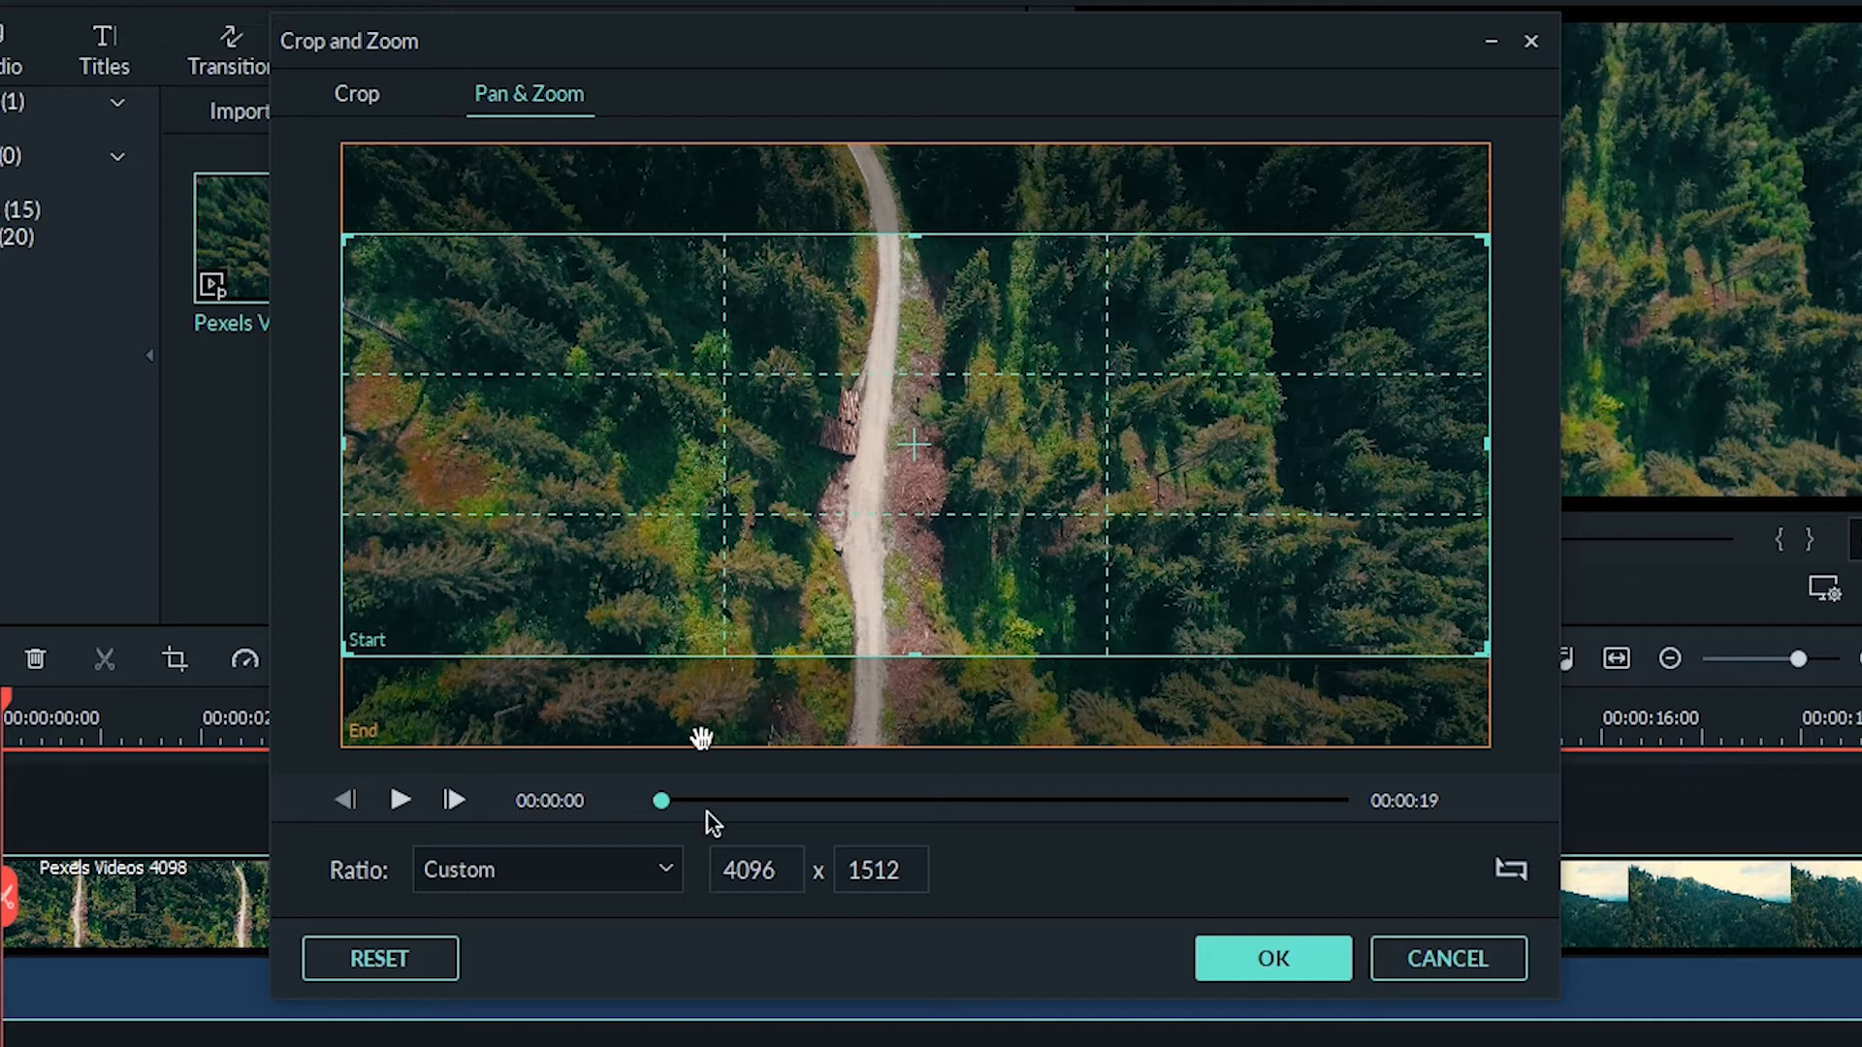
# Readjust the start frame's upper and lower edges to 4096 x 1580 and apply the pan and zoom.
pyautogui.moveTo(918, 640); pyautogui.dragTo(911, 518)
pyautogui.moveTo(907, 238)
pyautogui.mouseDown()
pyautogui.moveTo(915, 454)
pyautogui.moveTo(917, 268)
pyautogui.mouseUp()
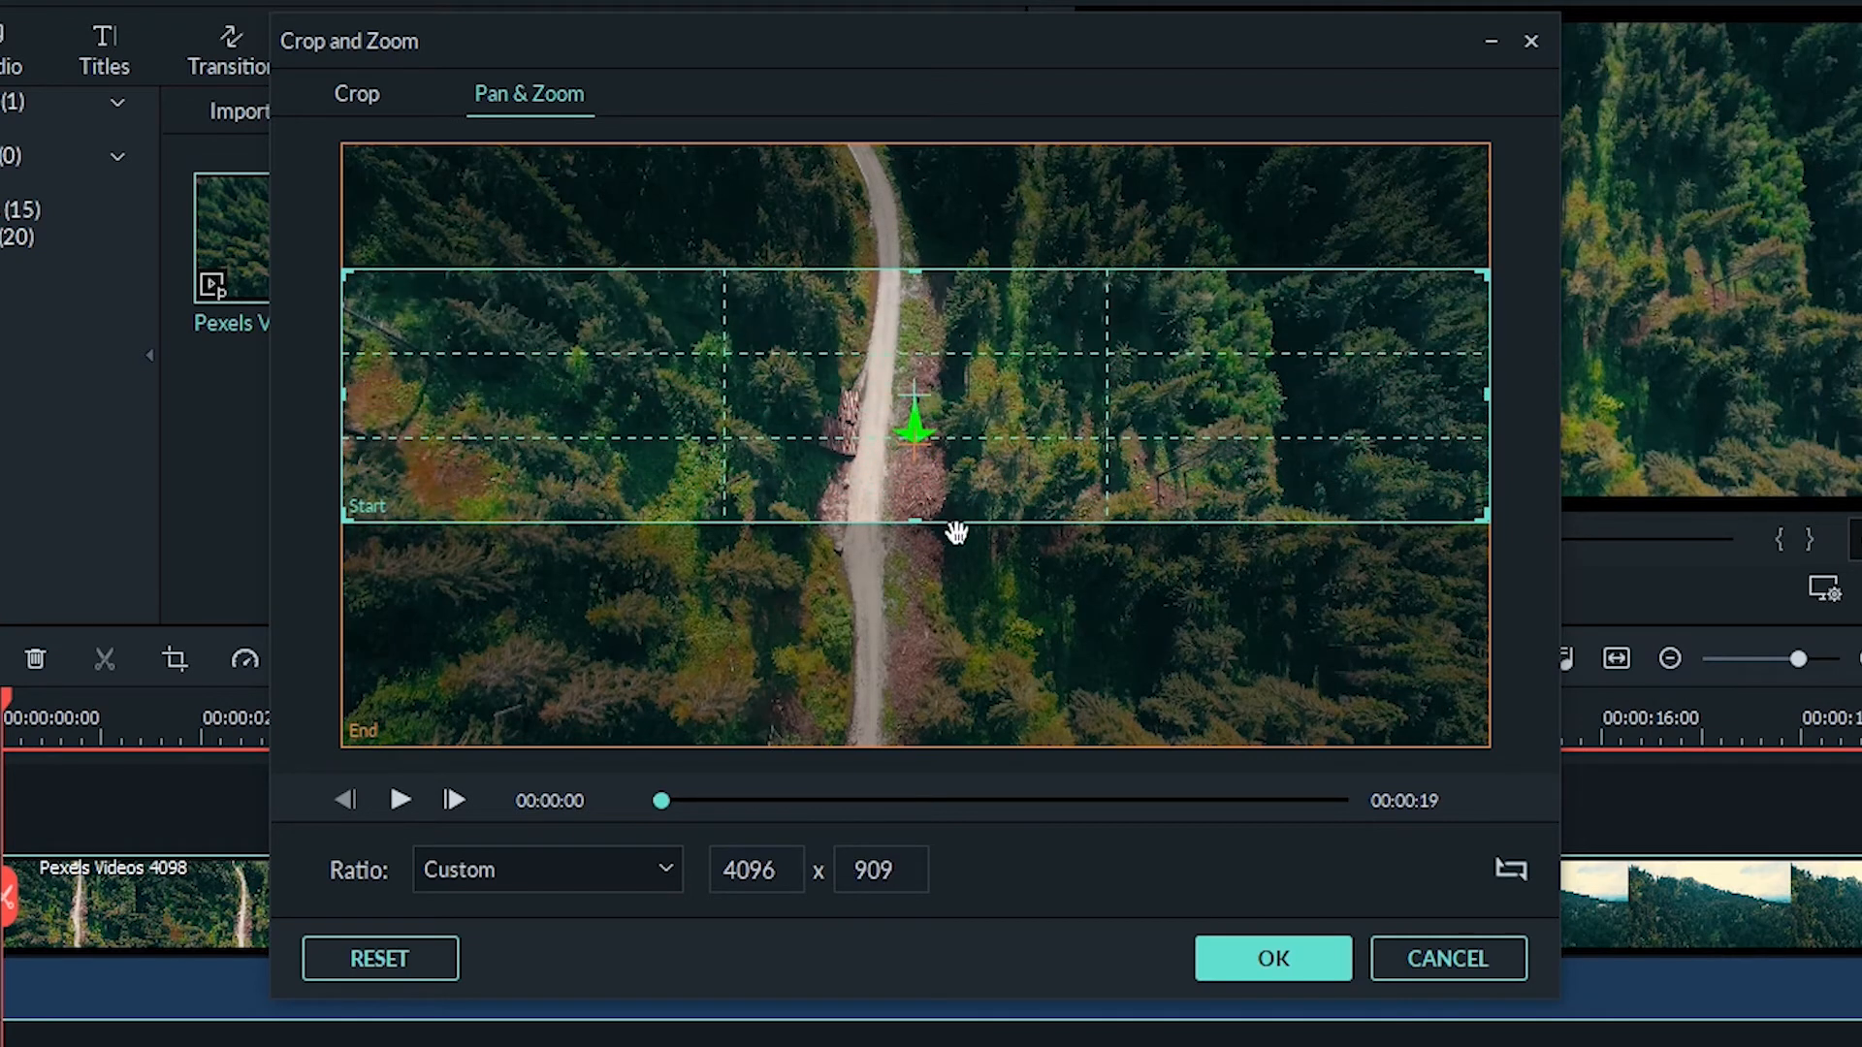
pyautogui.moveTo(911, 522); pyautogui.dragTo(909, 687)
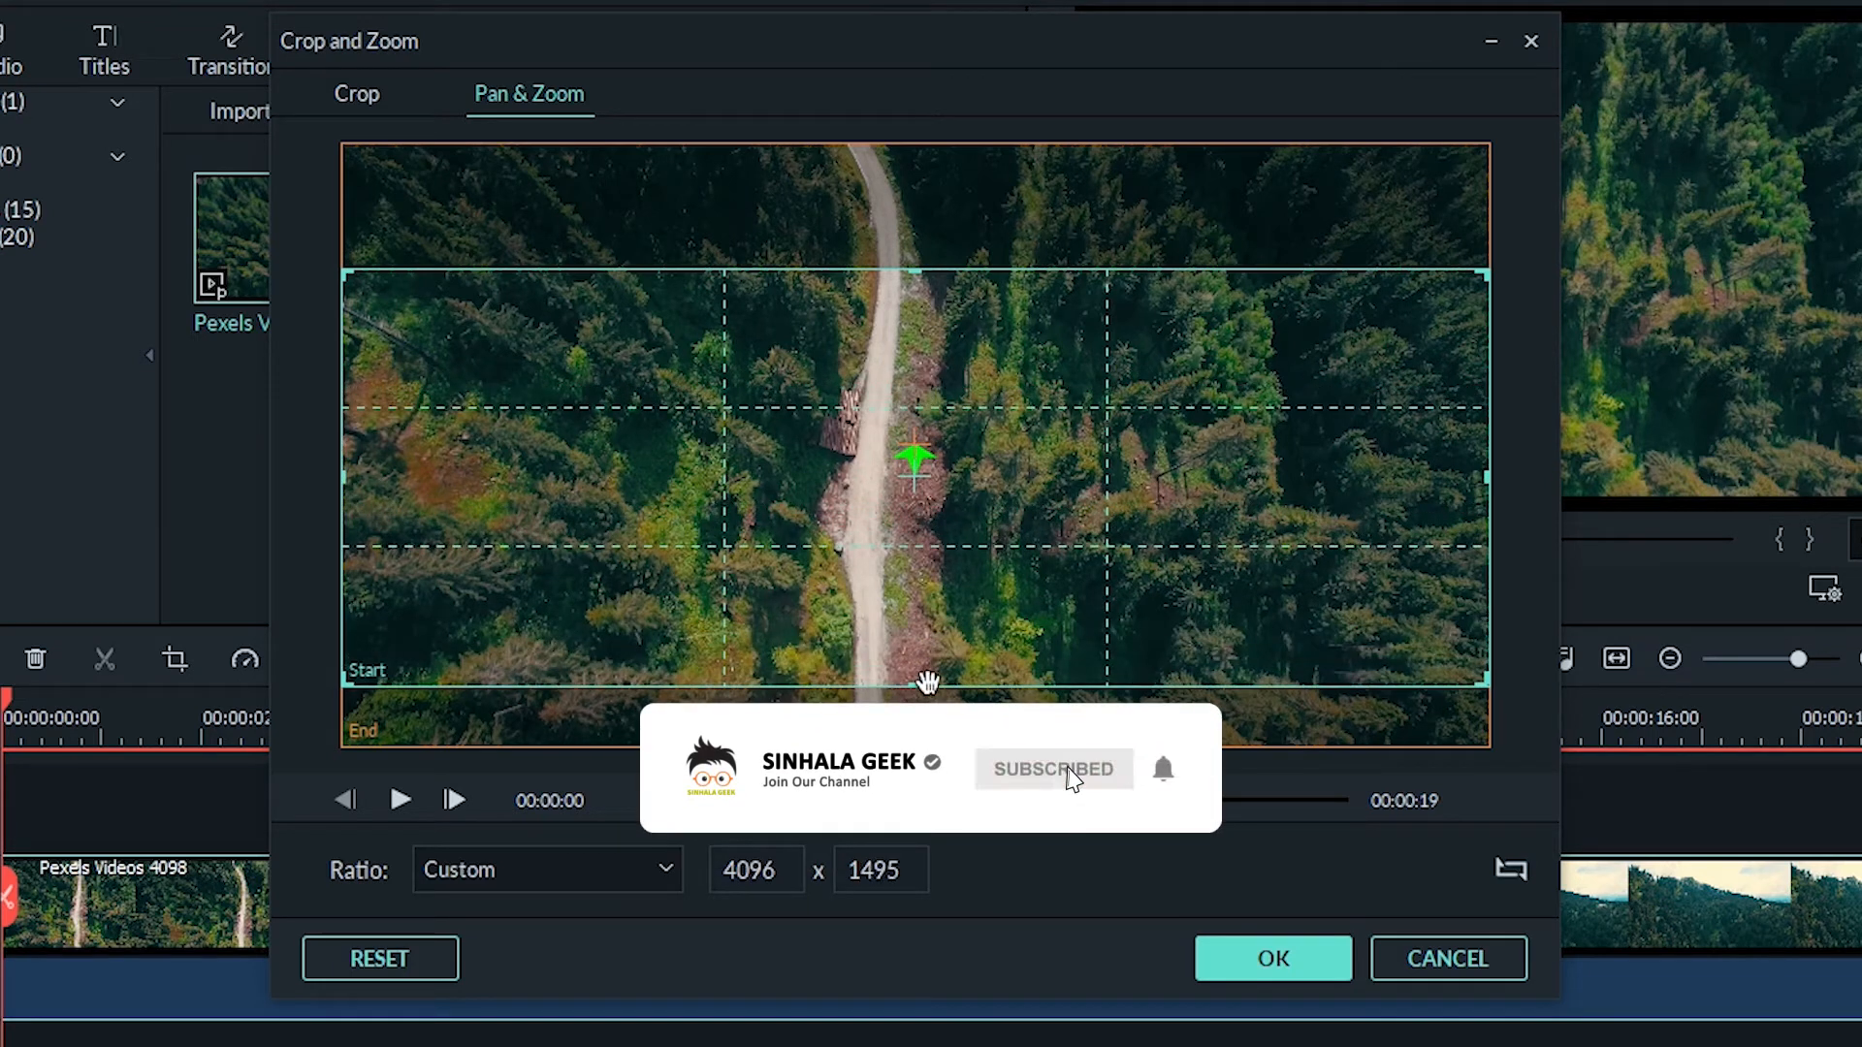
pyautogui.moveTo(917, 679); pyautogui.dragTo(916, 667)
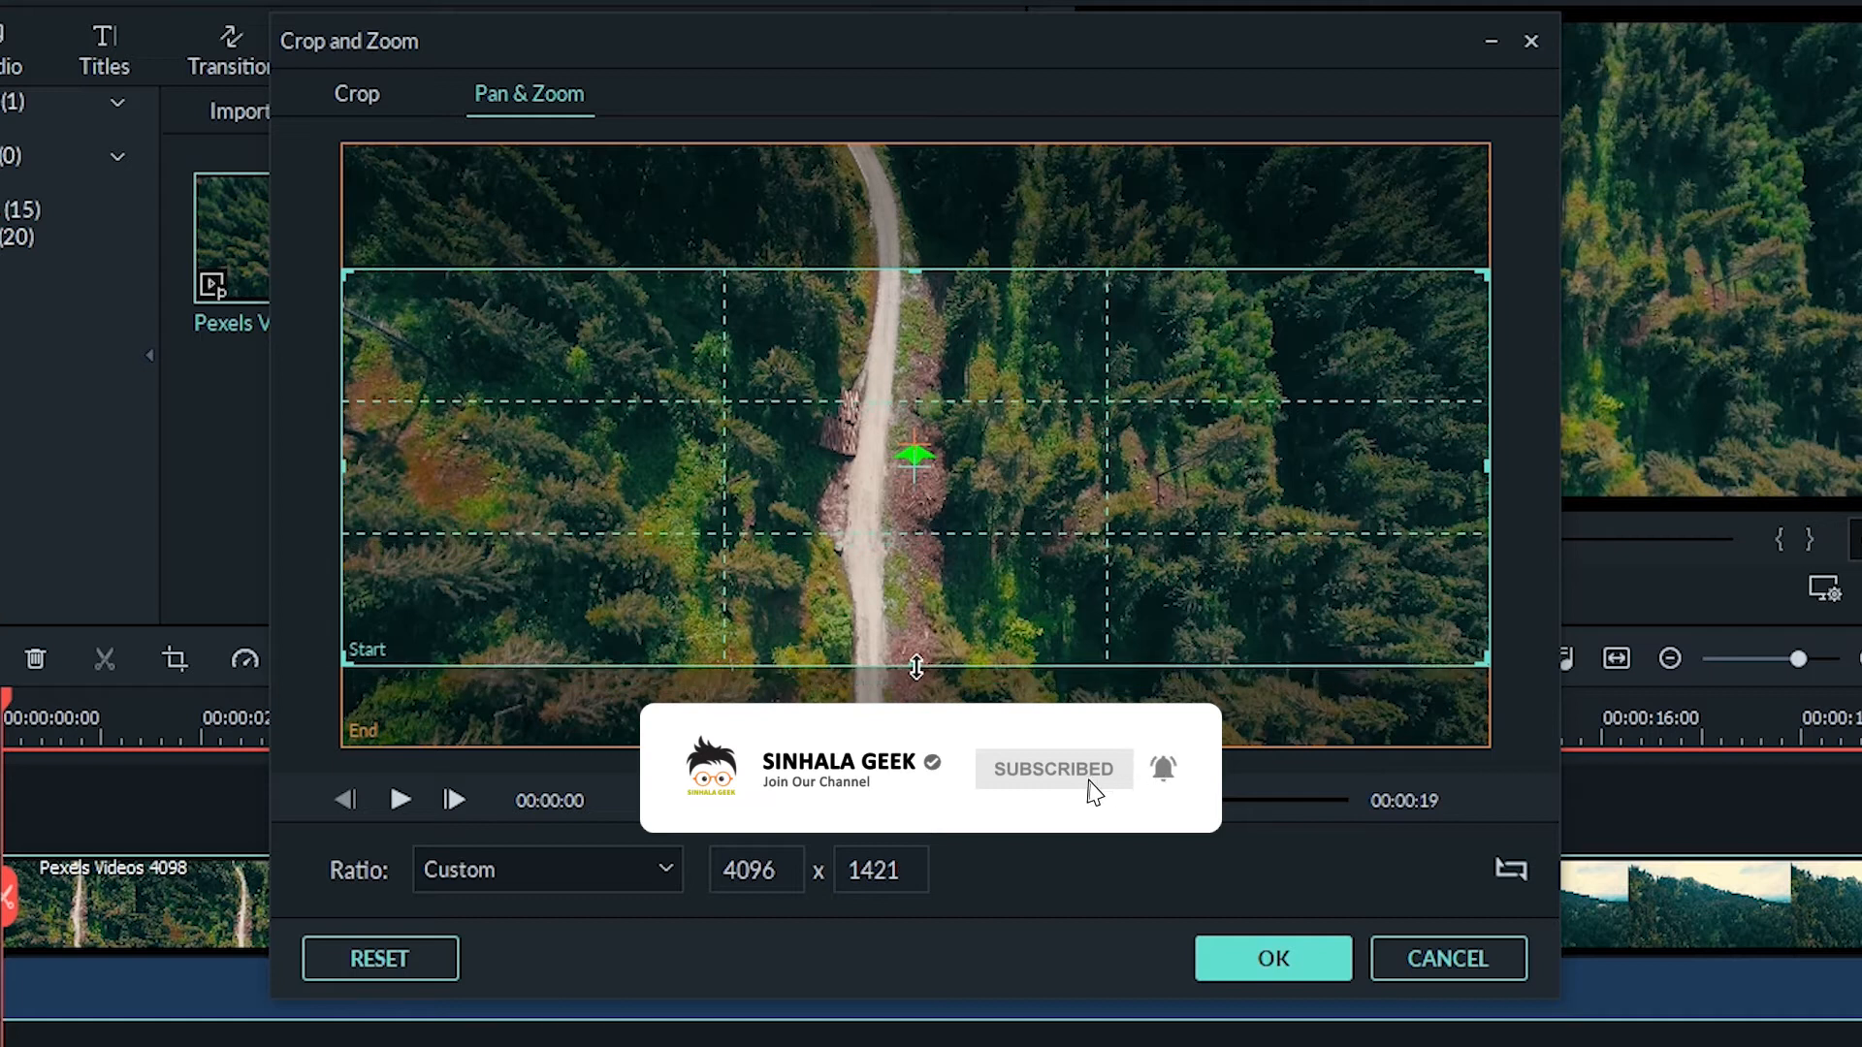
pyautogui.moveTo(915, 272); pyautogui.dragTo(923, 224)
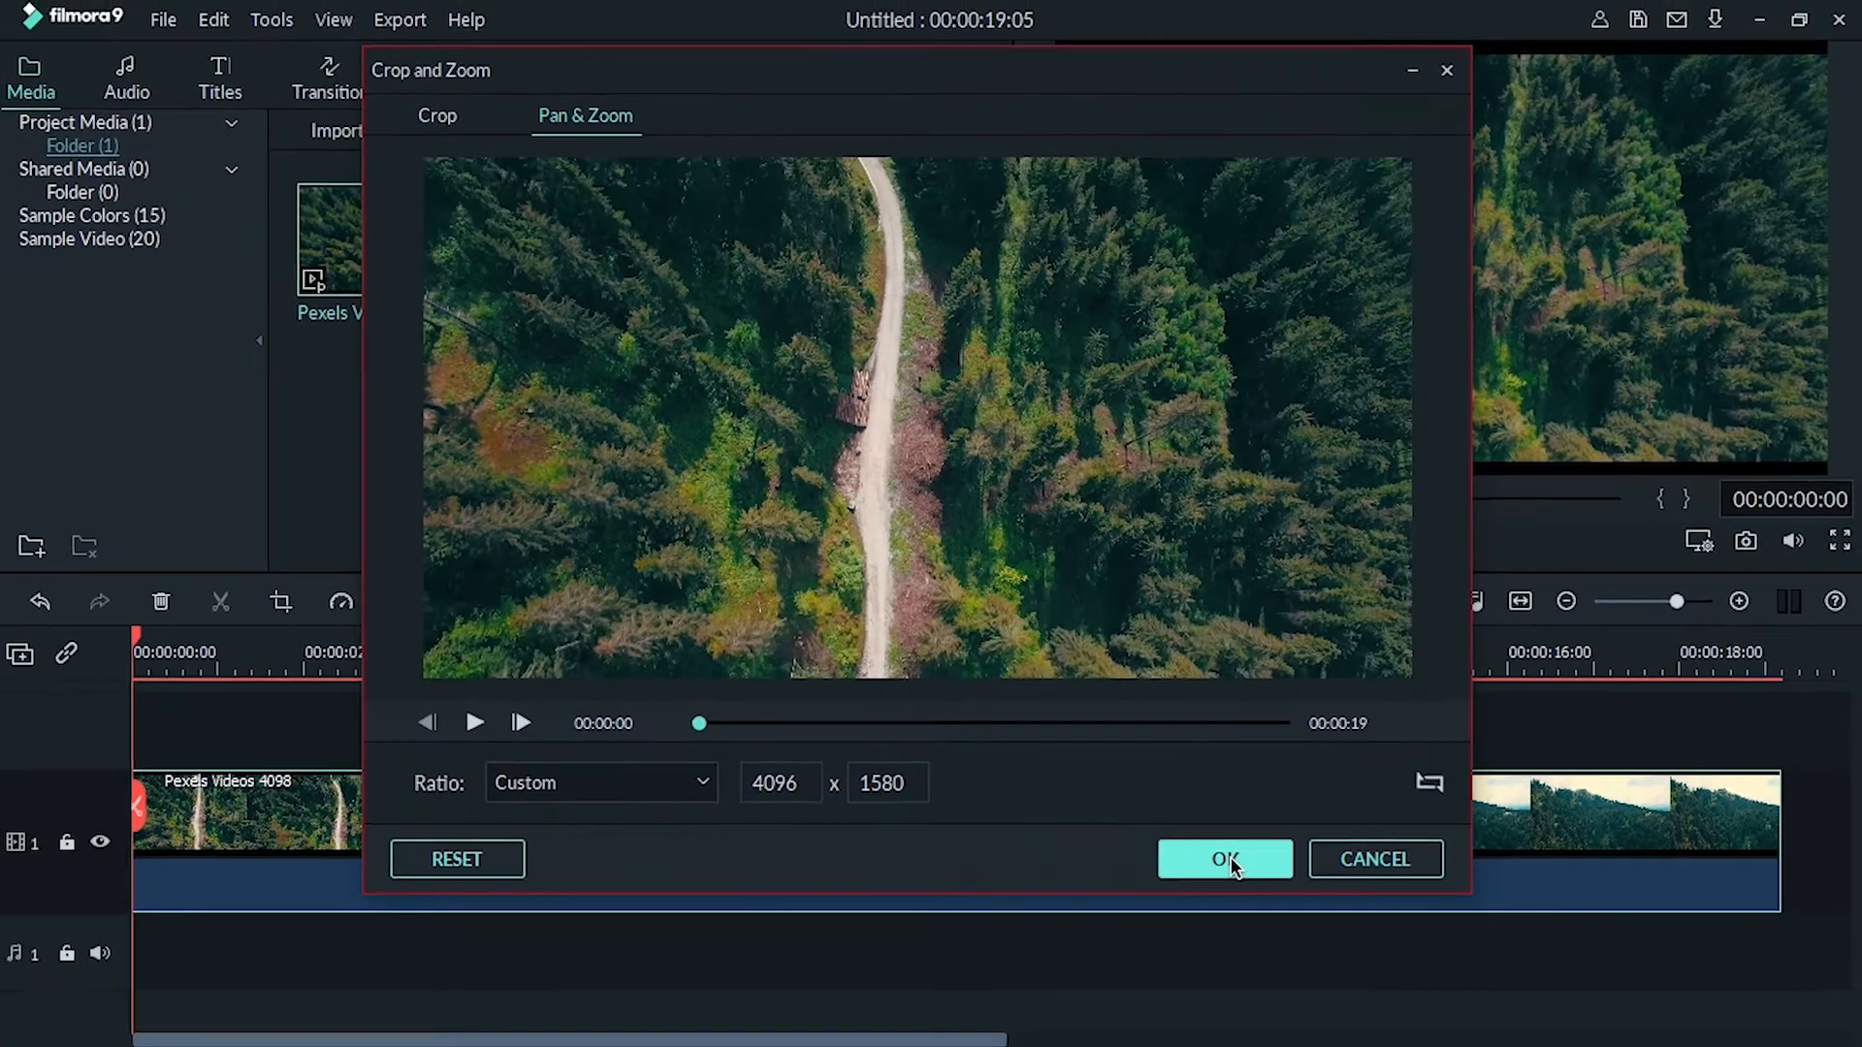
pyautogui.click(1271, 951)
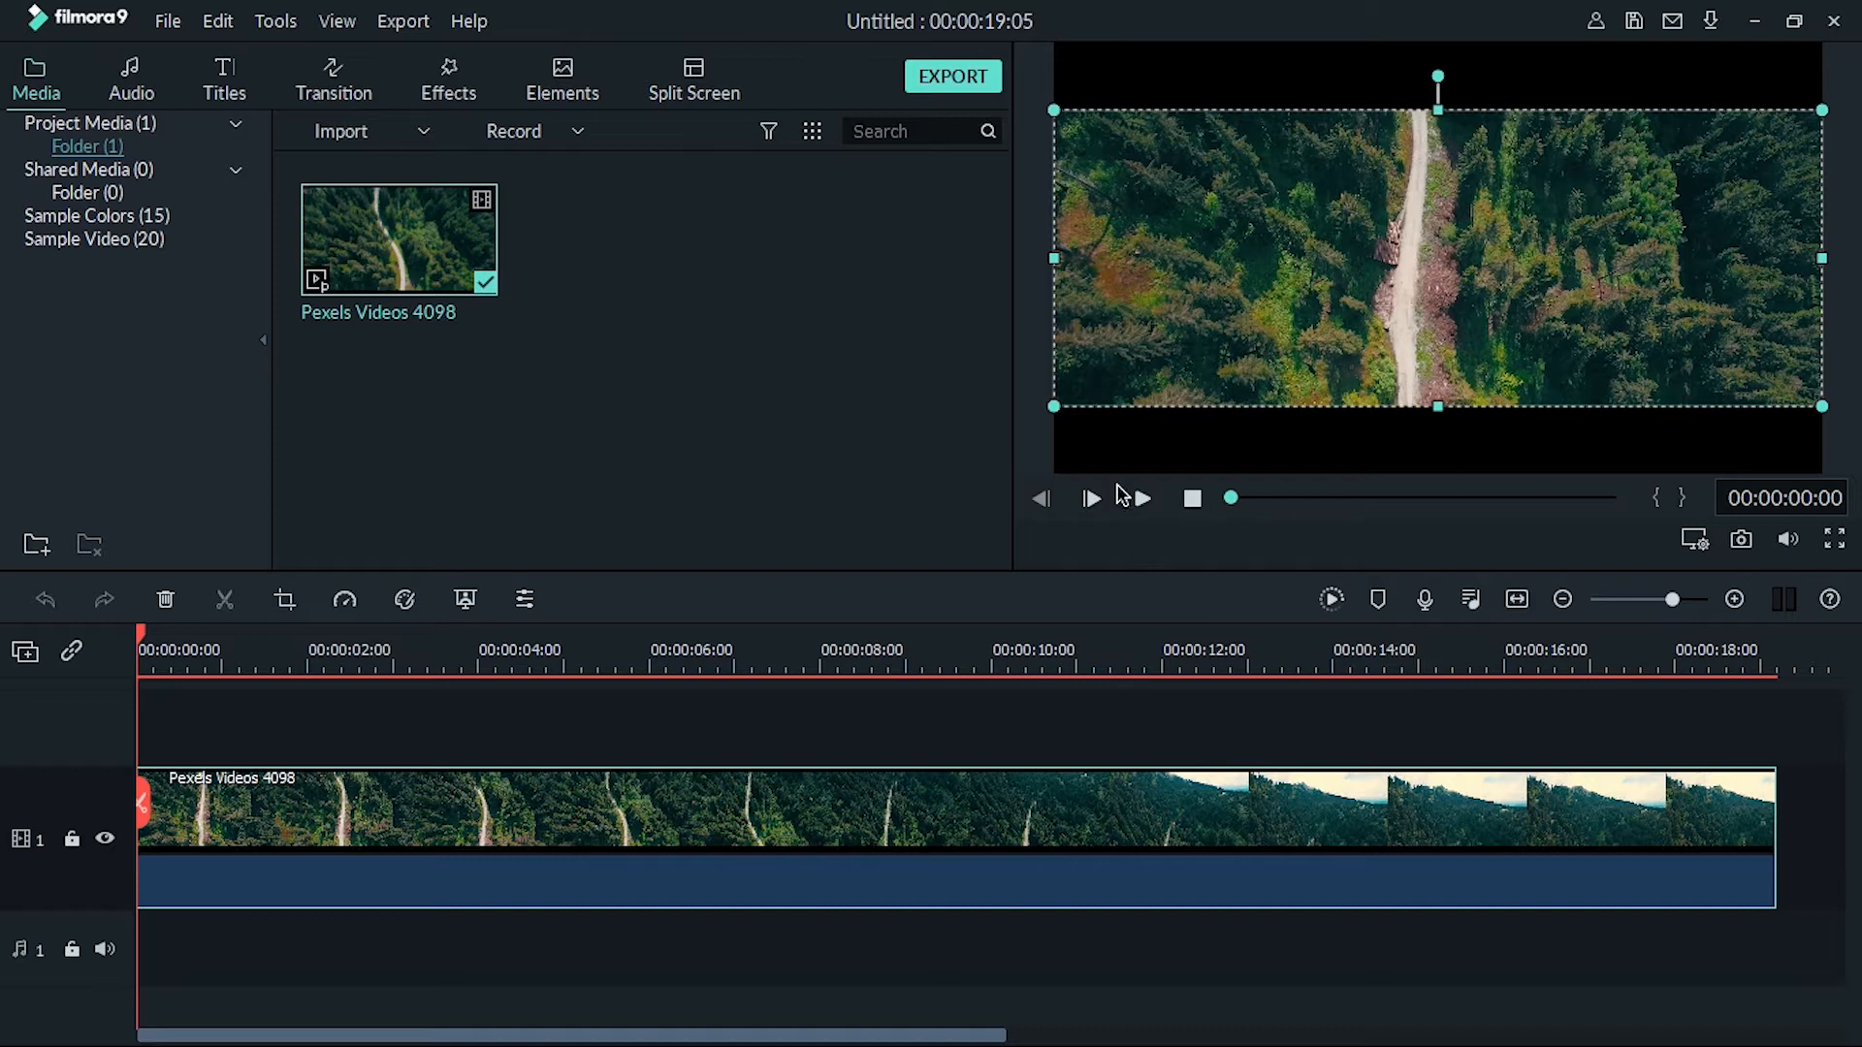
# Render the timeline preview and play the clip from the beginning to check the widening letterbox zoom.
pyautogui.click(1230, 499)
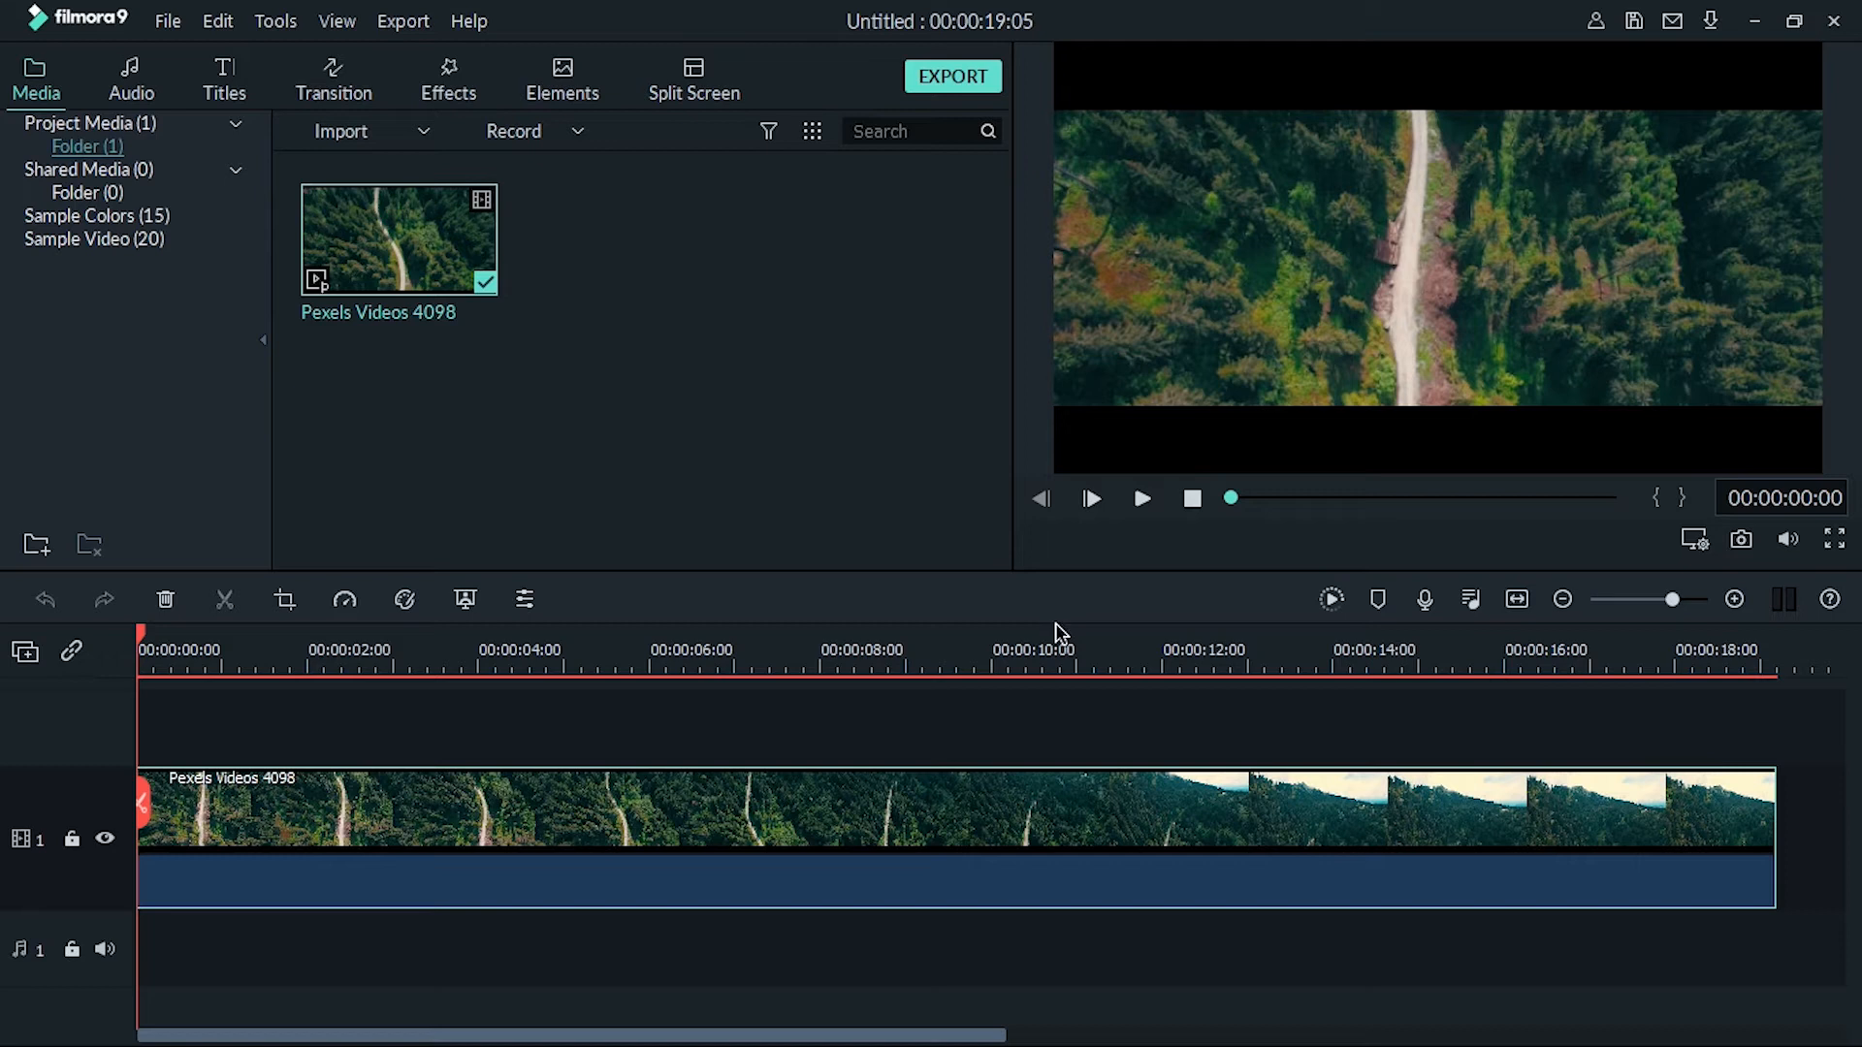
pyautogui.click(1331, 601)
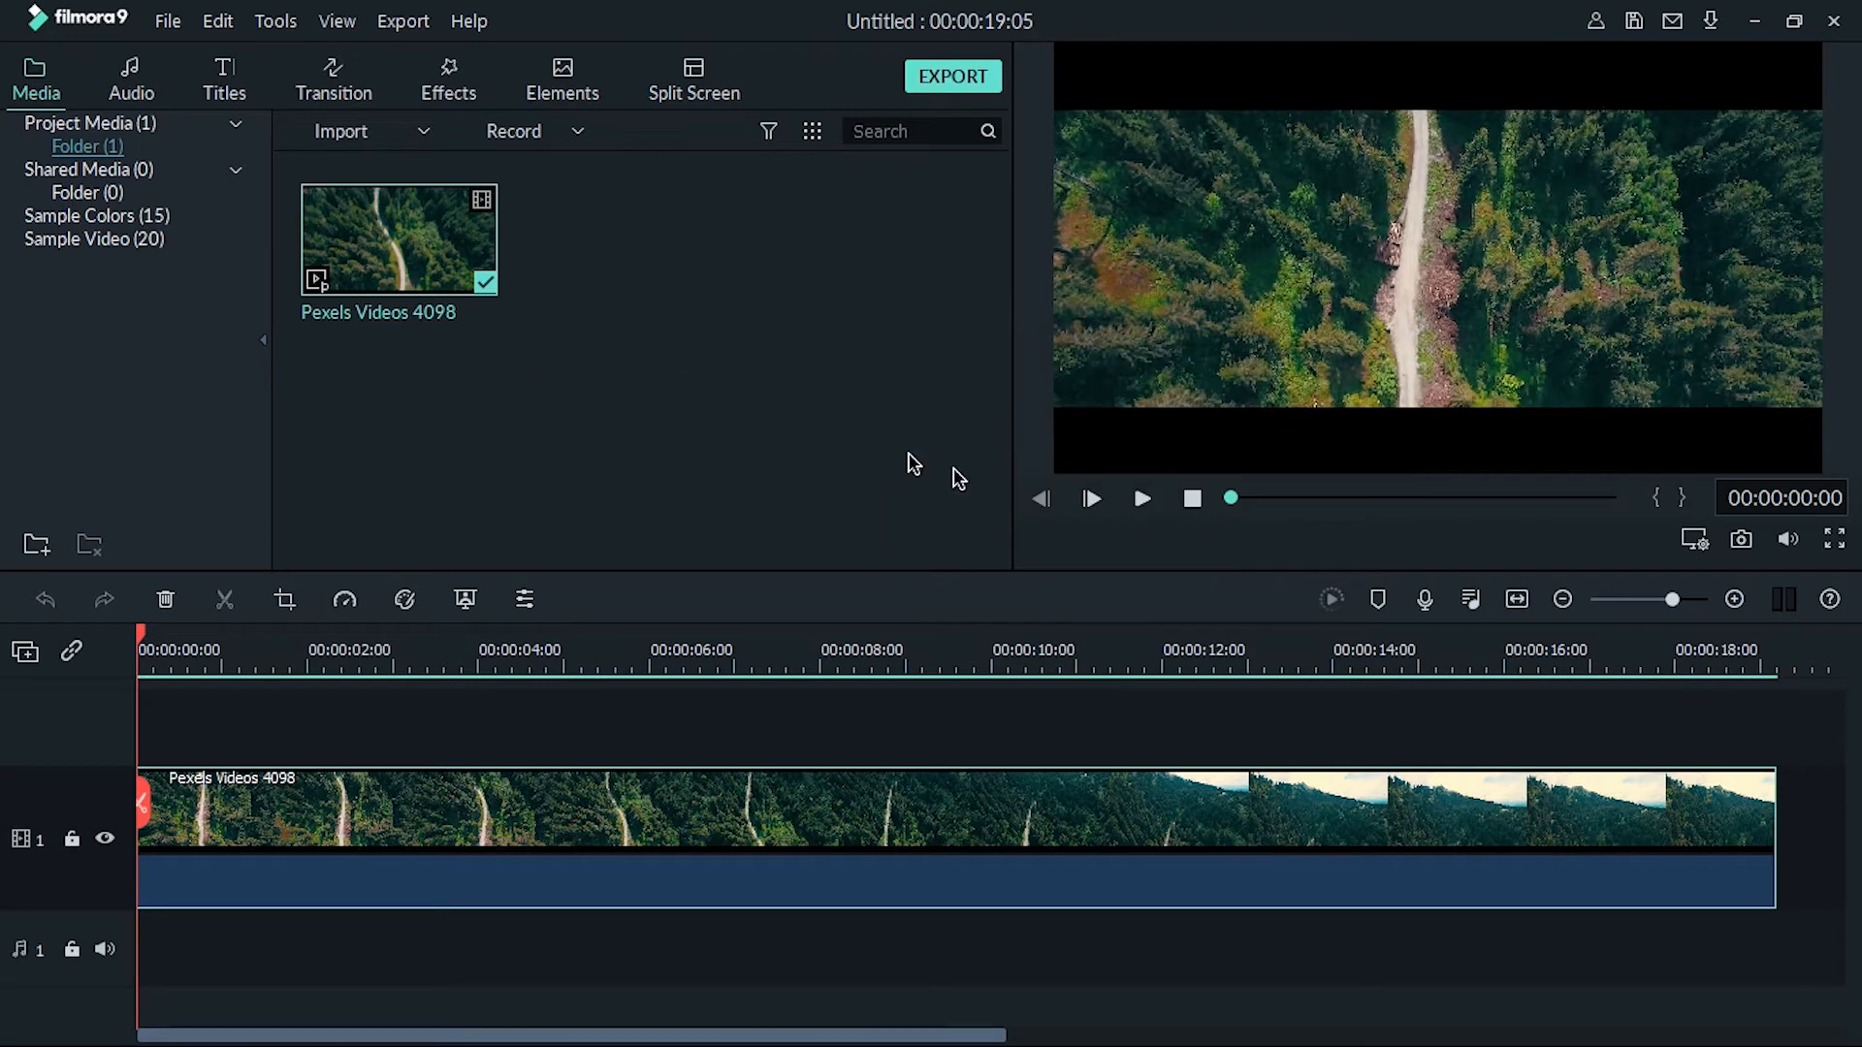
pyautogui.click(1141, 498)
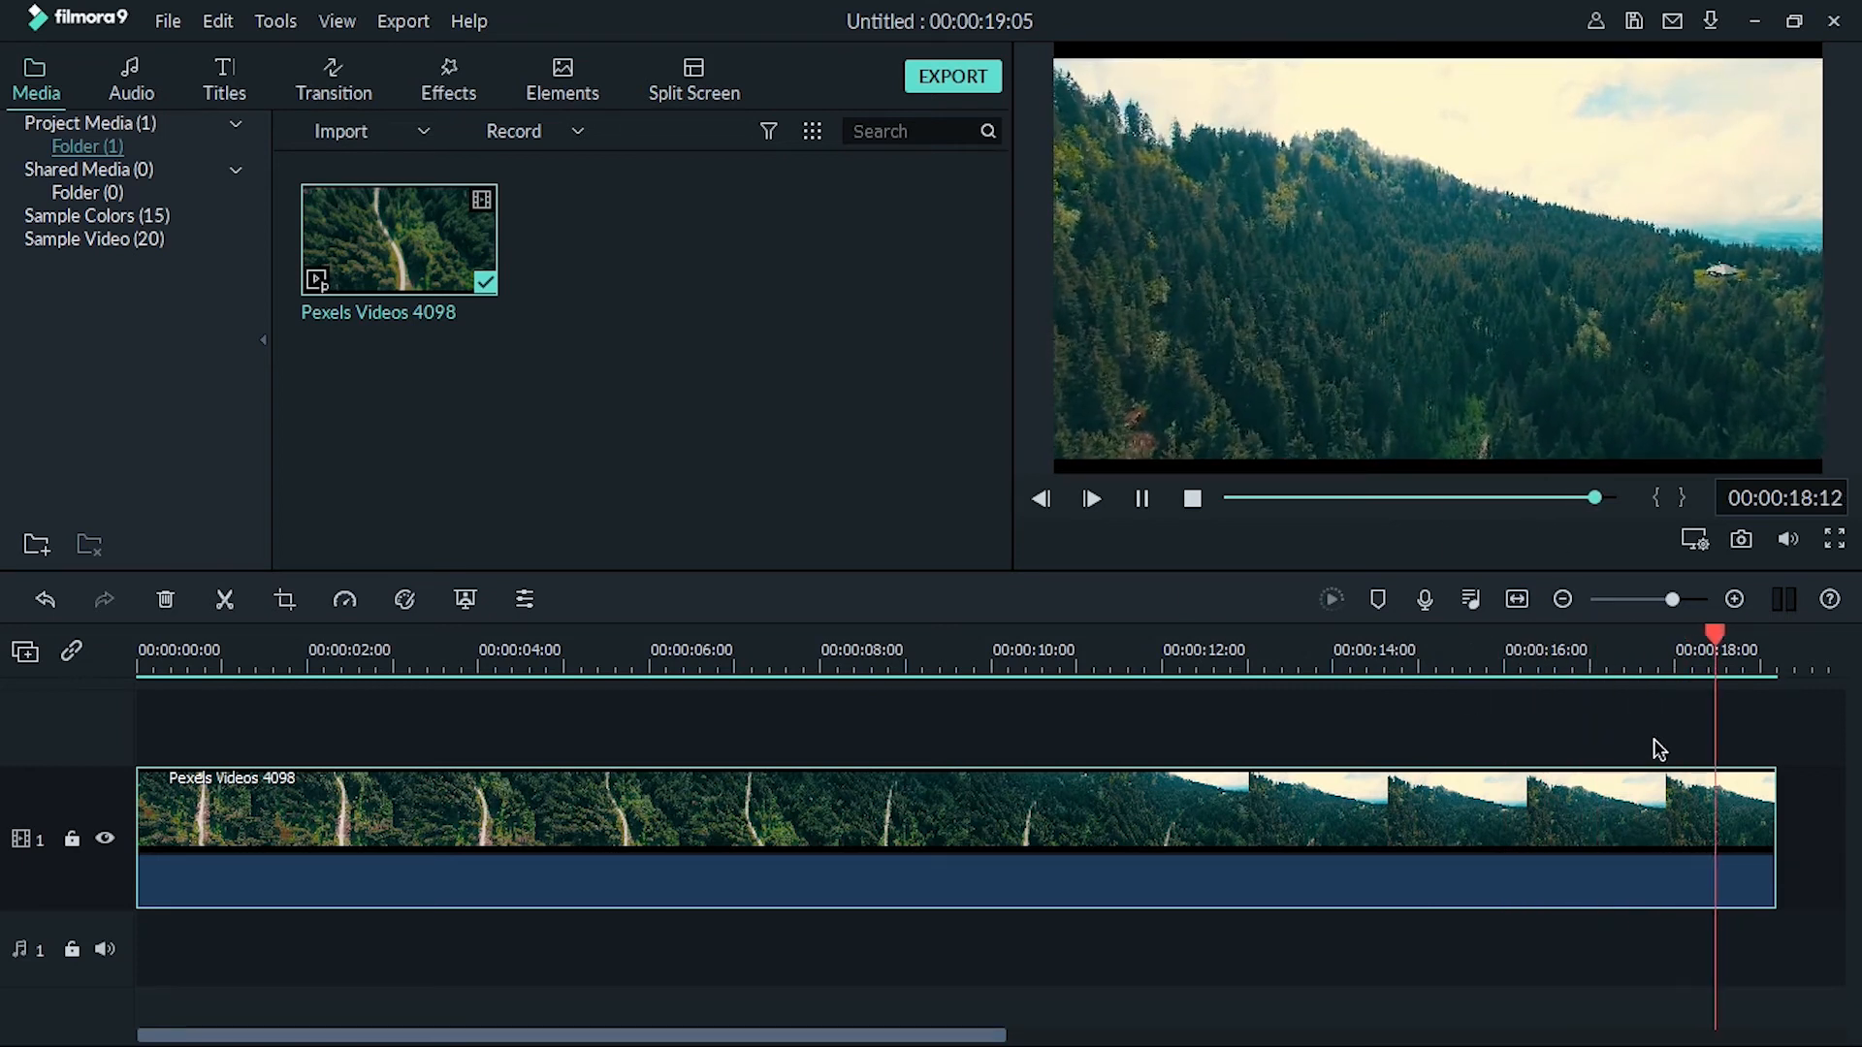
pyautogui.press('space')
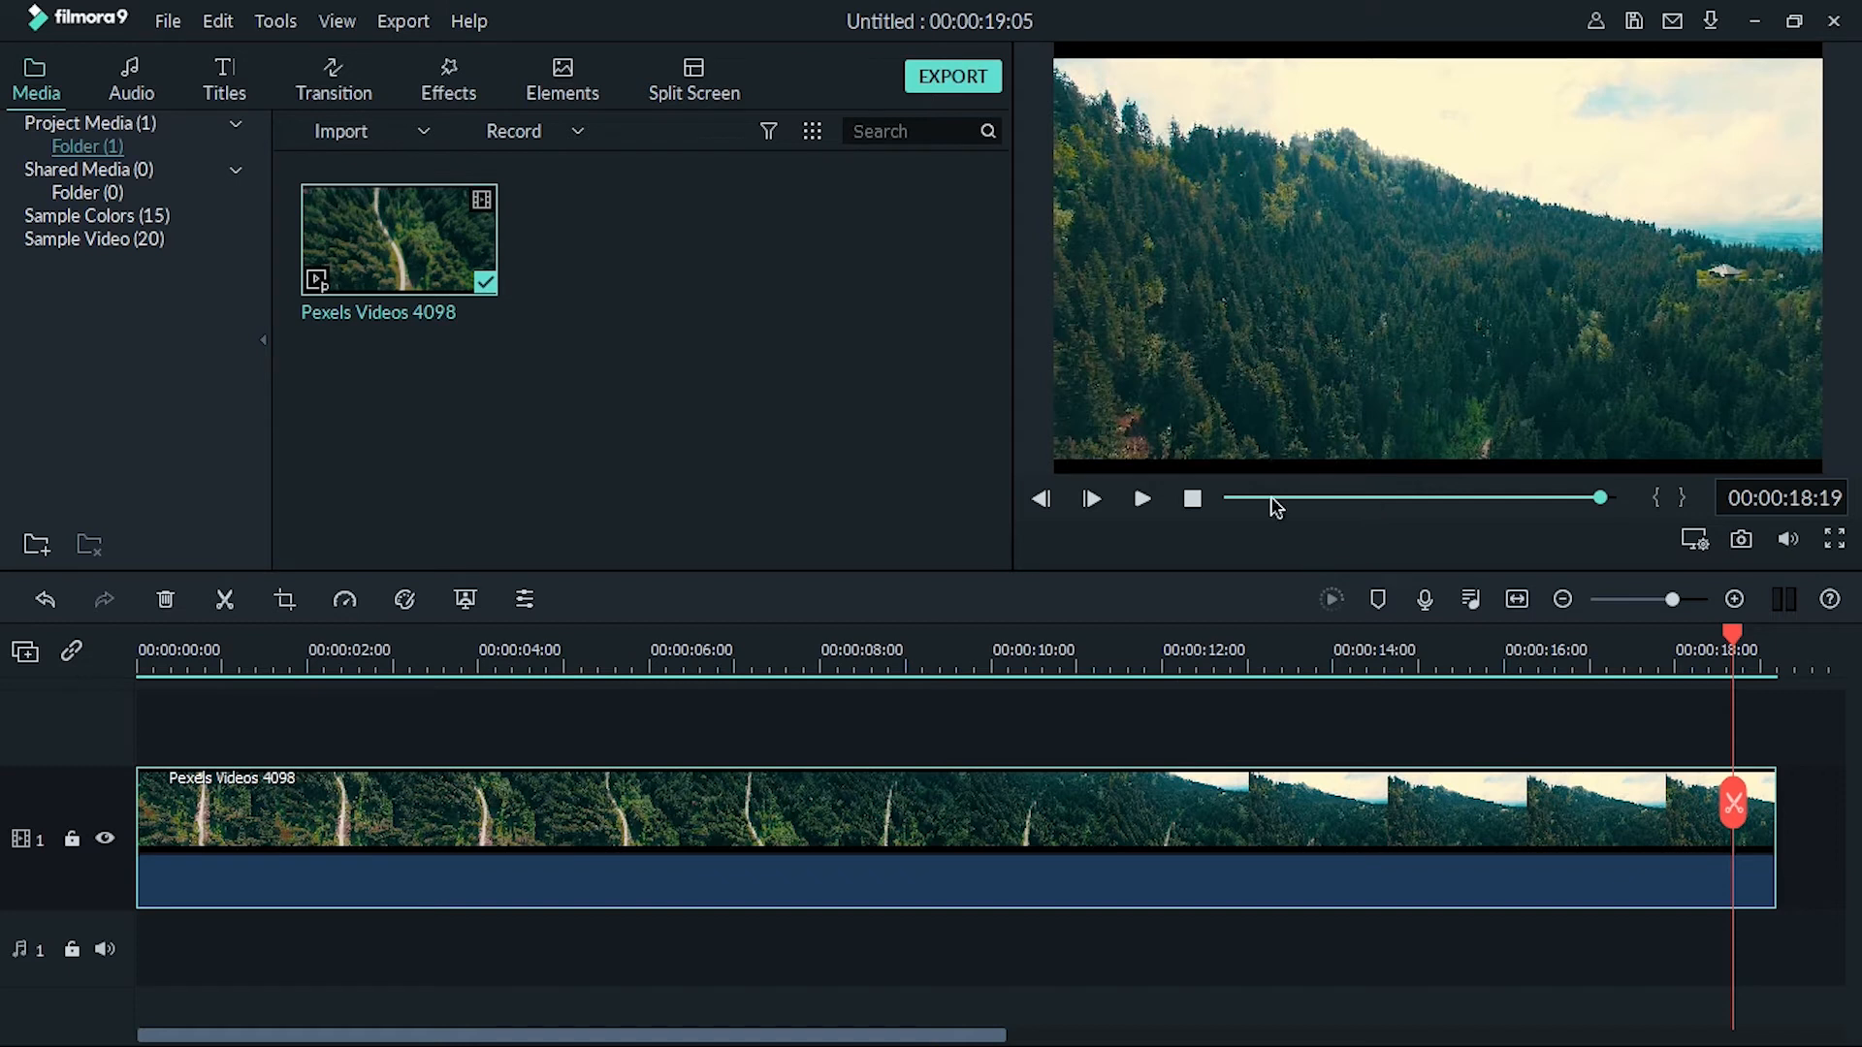
# Split the clip on video track 1 at 00:00:02:00.
pyautogui.click(1230, 499)
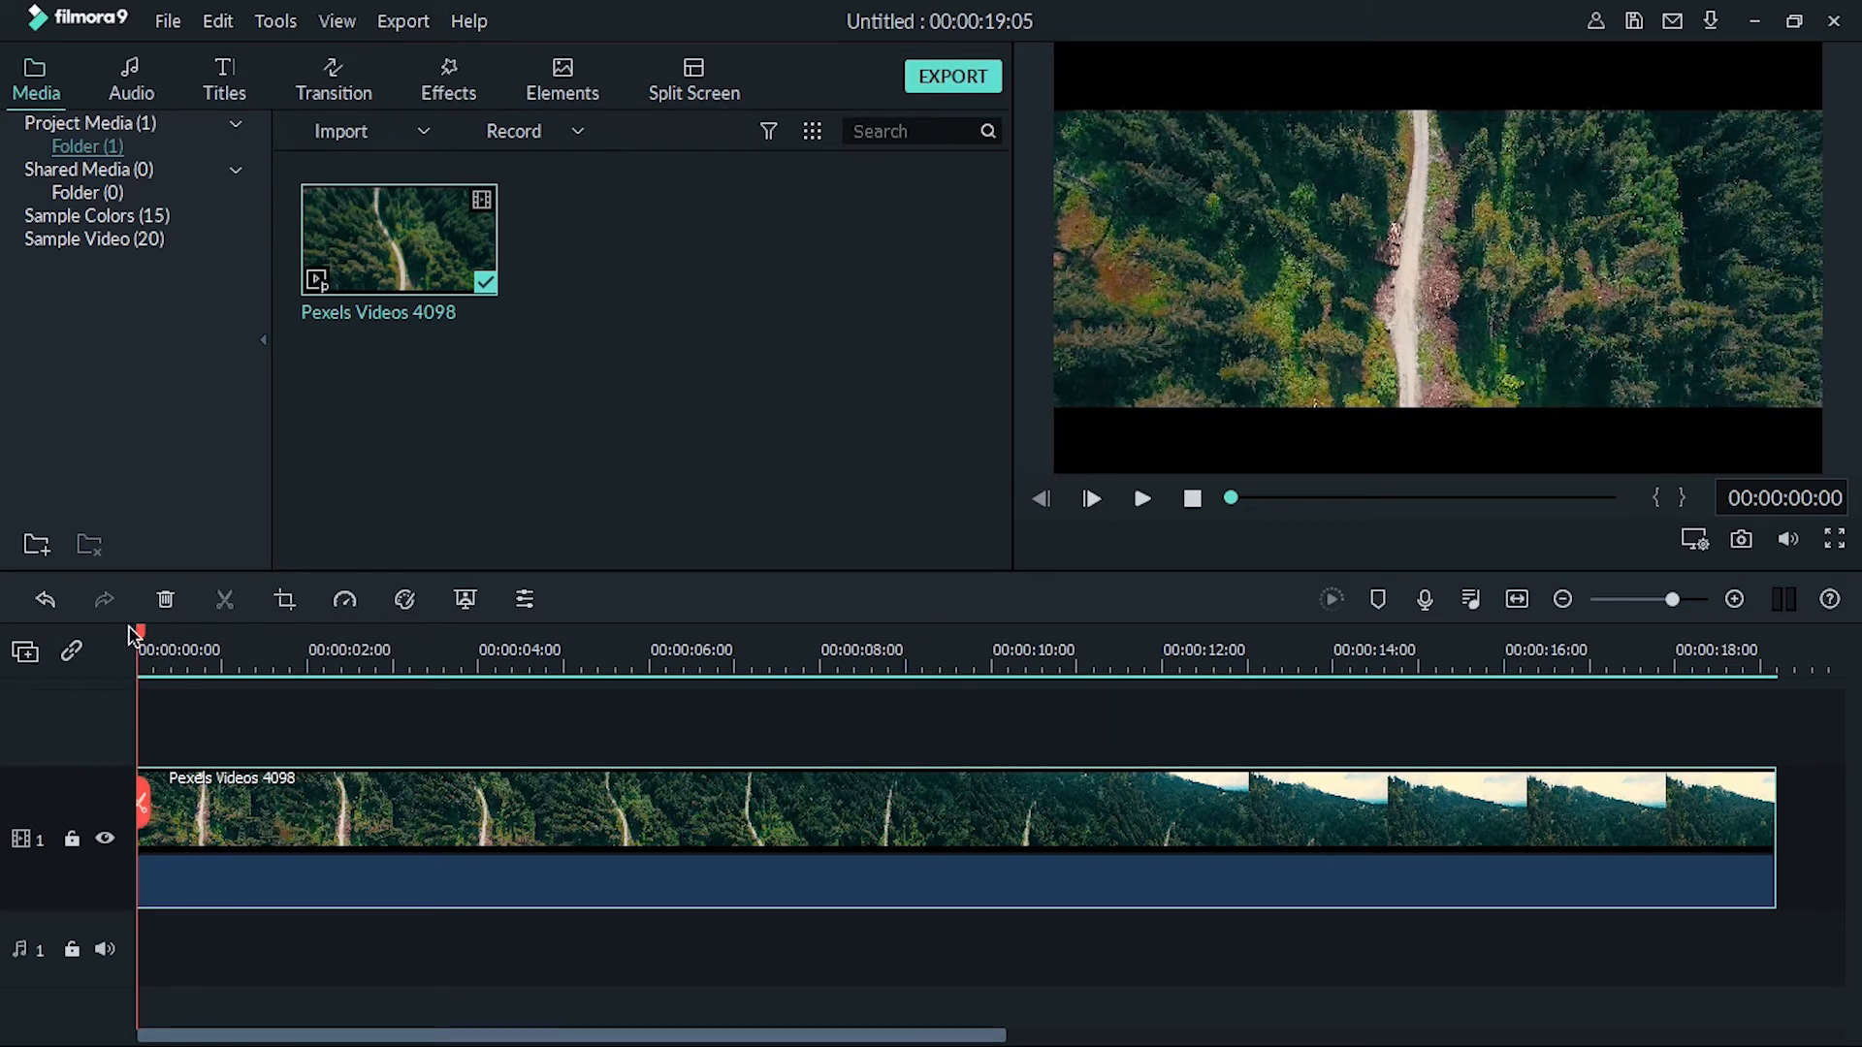
pyautogui.moveTo(142, 649); pyautogui.dragTo(312, 642)
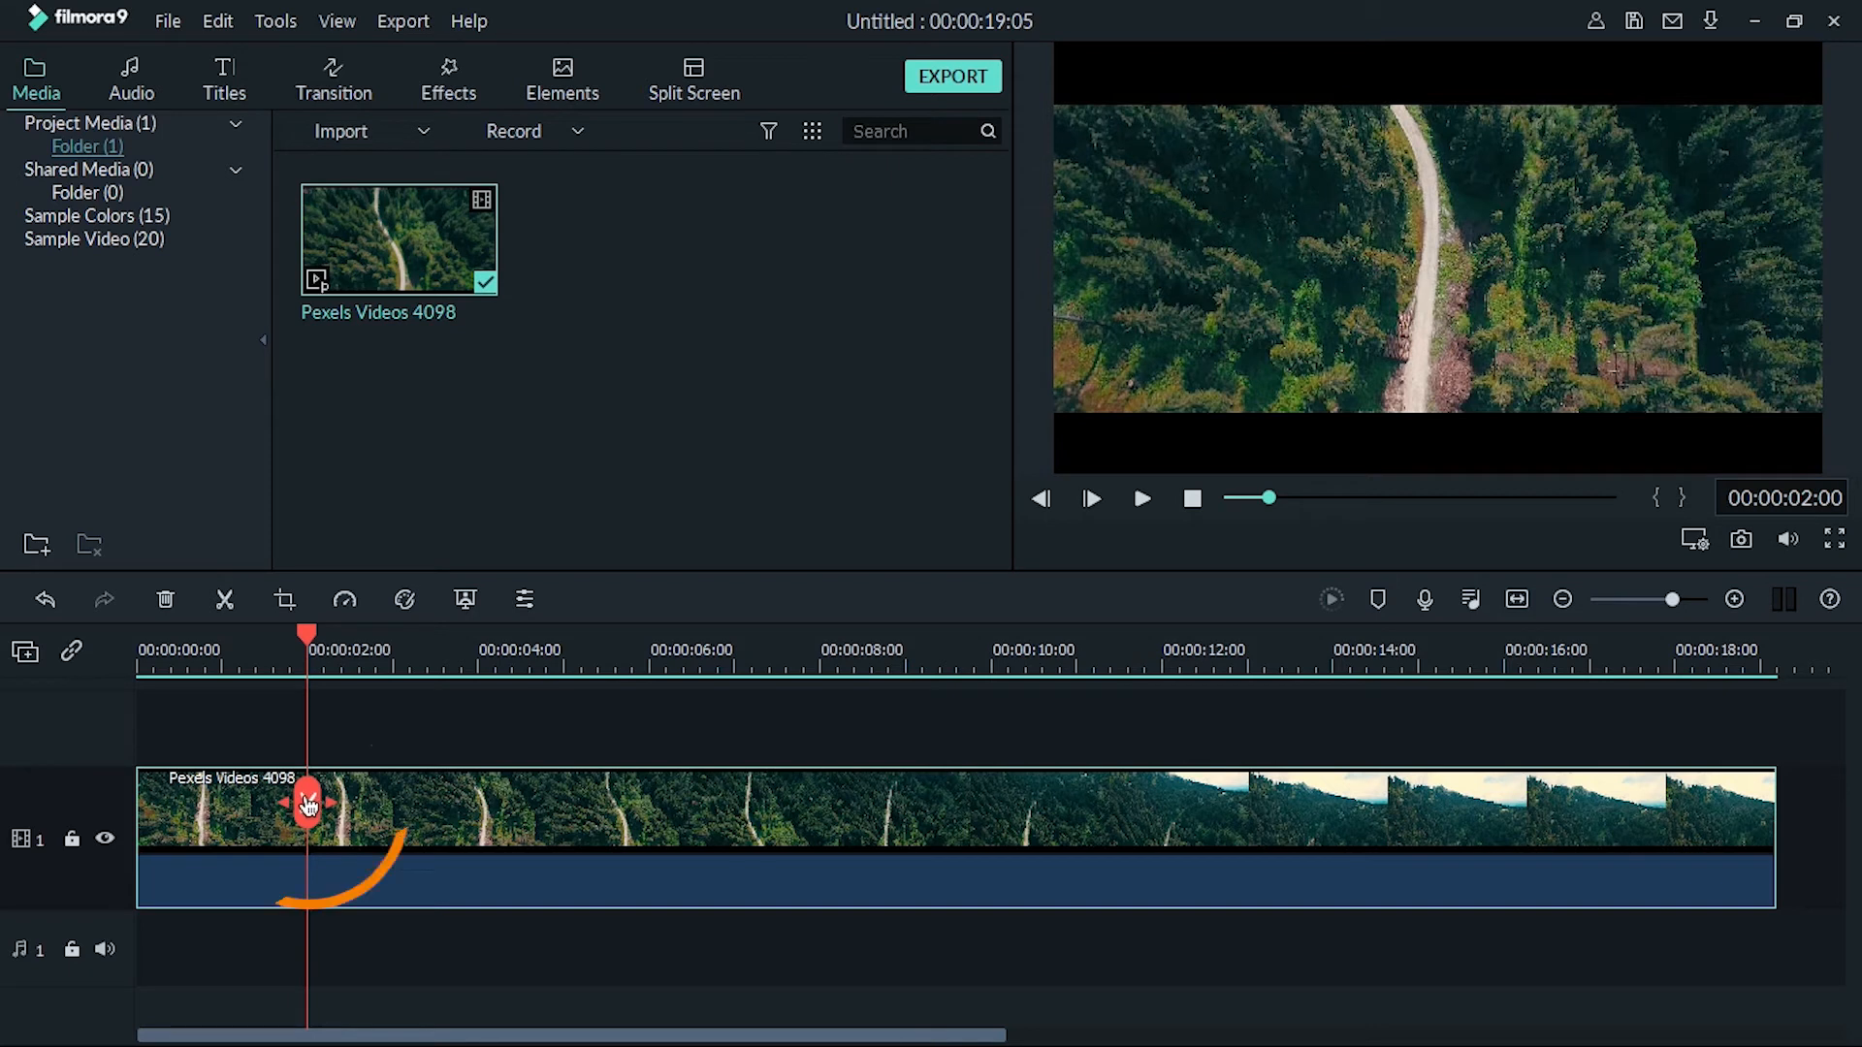
pyautogui.click(308, 805)
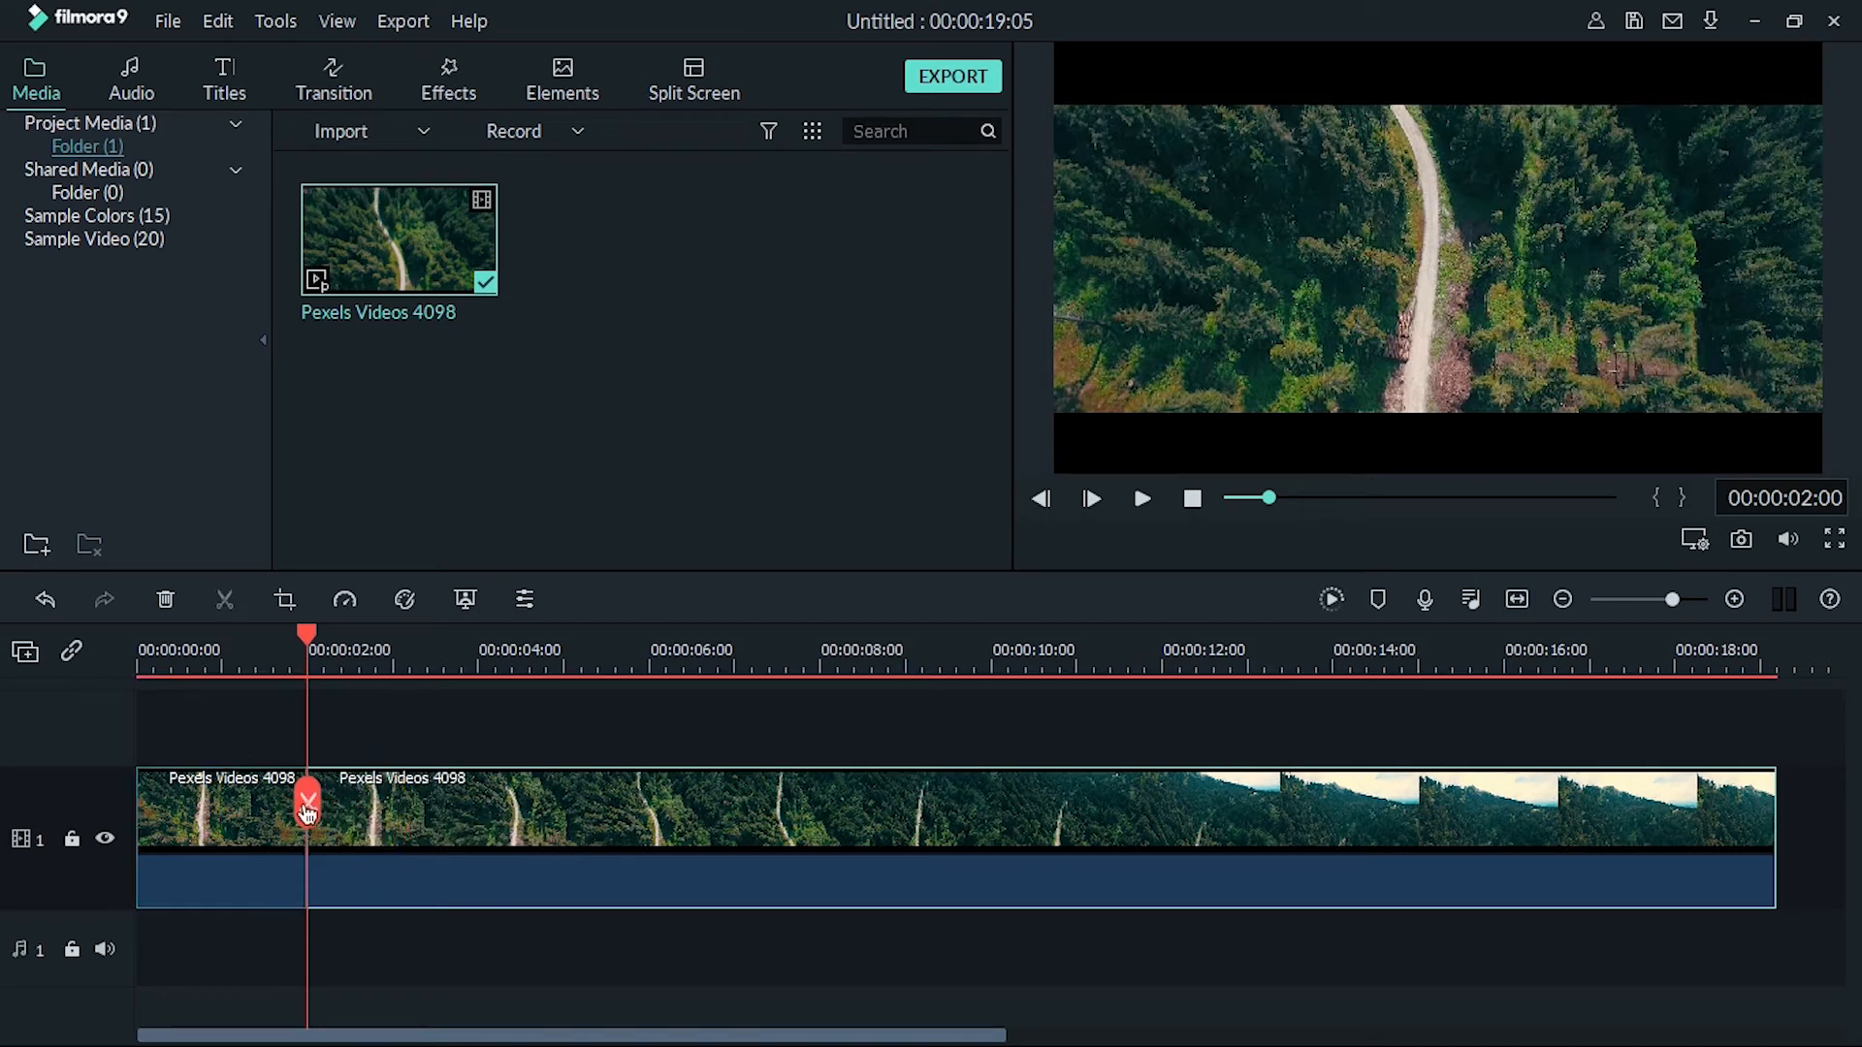
pyautogui.click(259, 819)
pyautogui.click(249, 832)
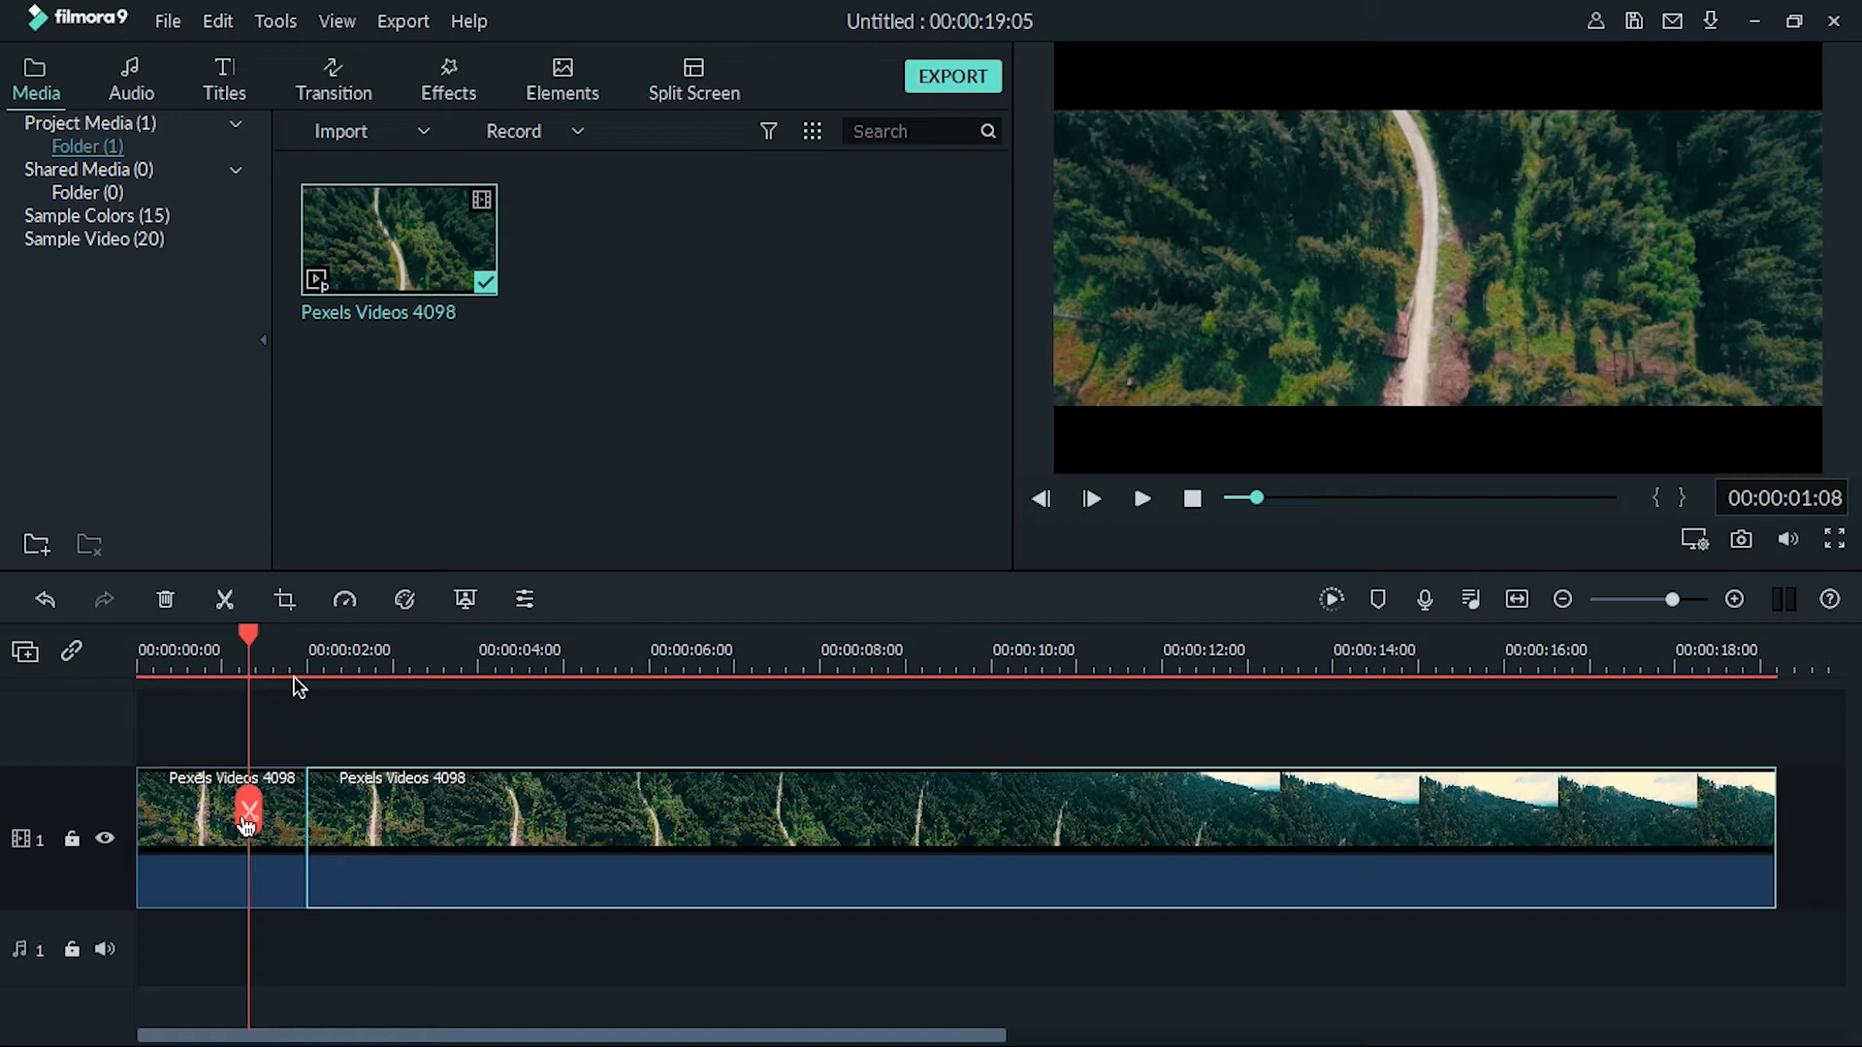
# Reset the second segment's Crop and Zoom to the full 4096 x 2160 frame in Crop mode and apply it.
pyautogui.rightClick(578, 830)
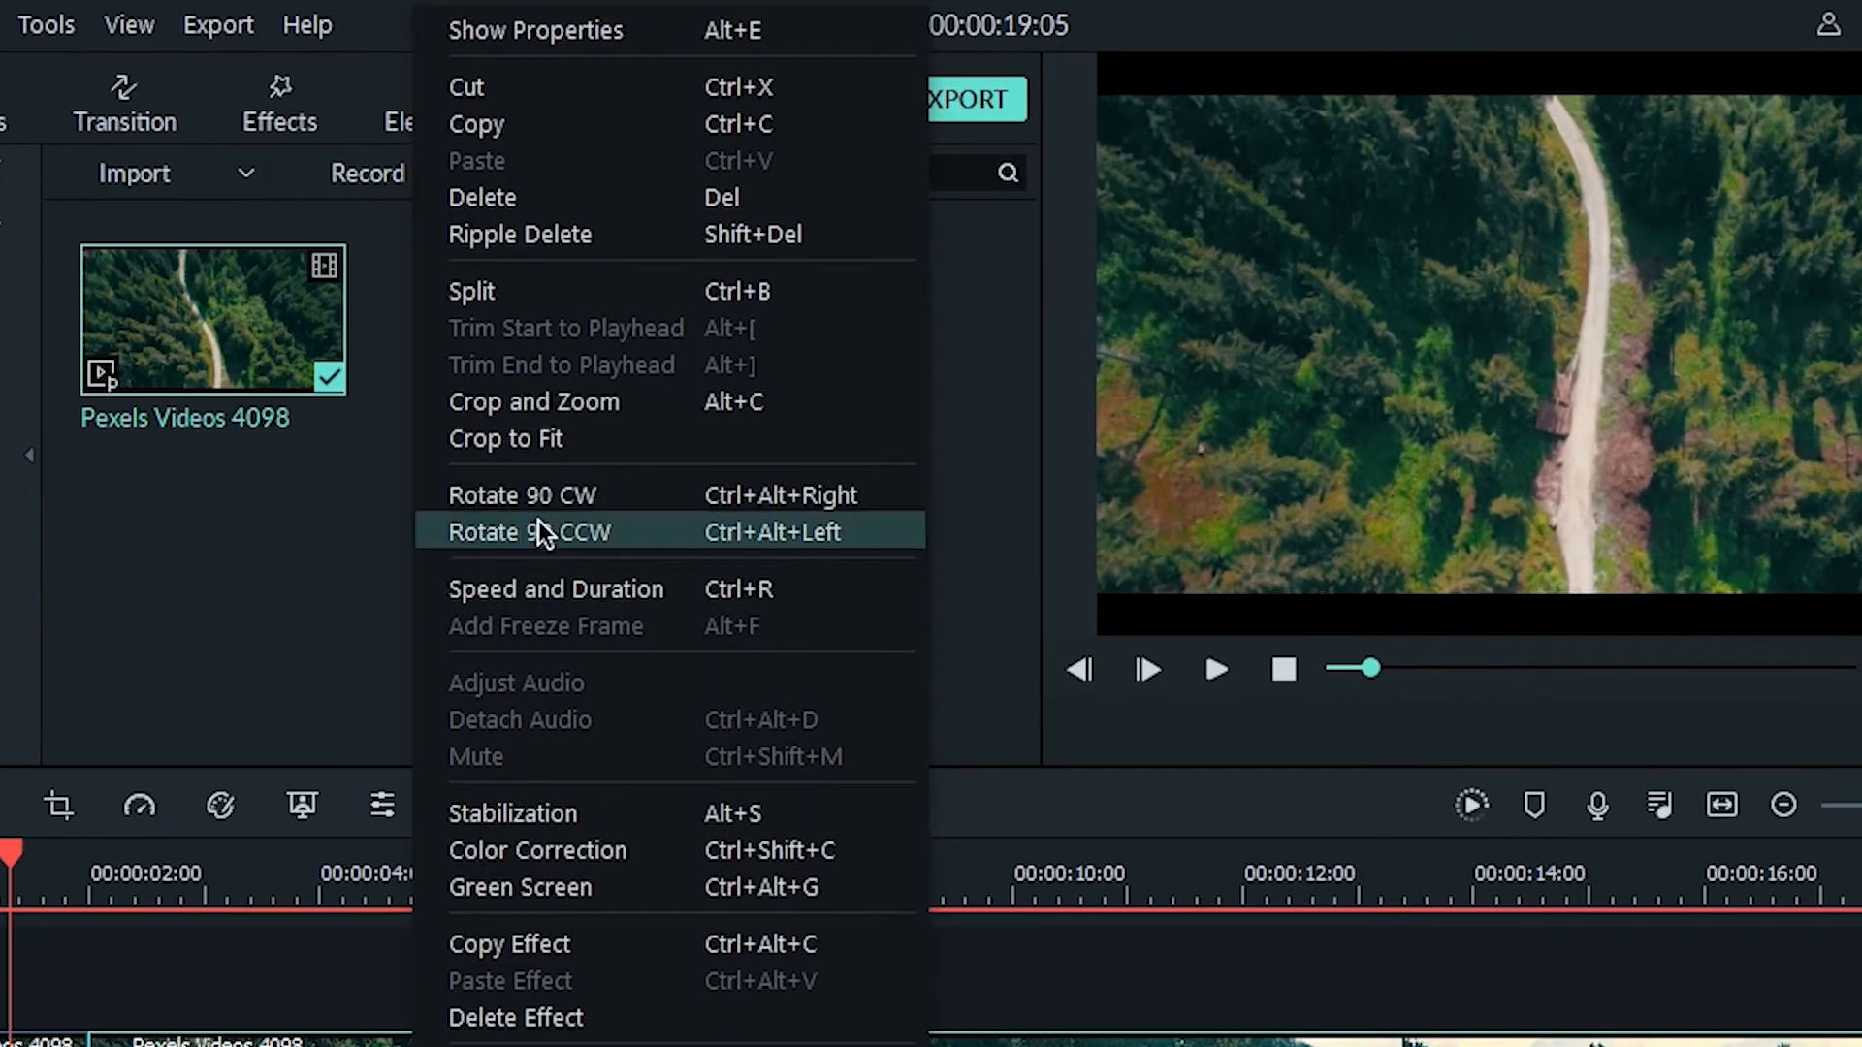
pyautogui.click(603, 405)
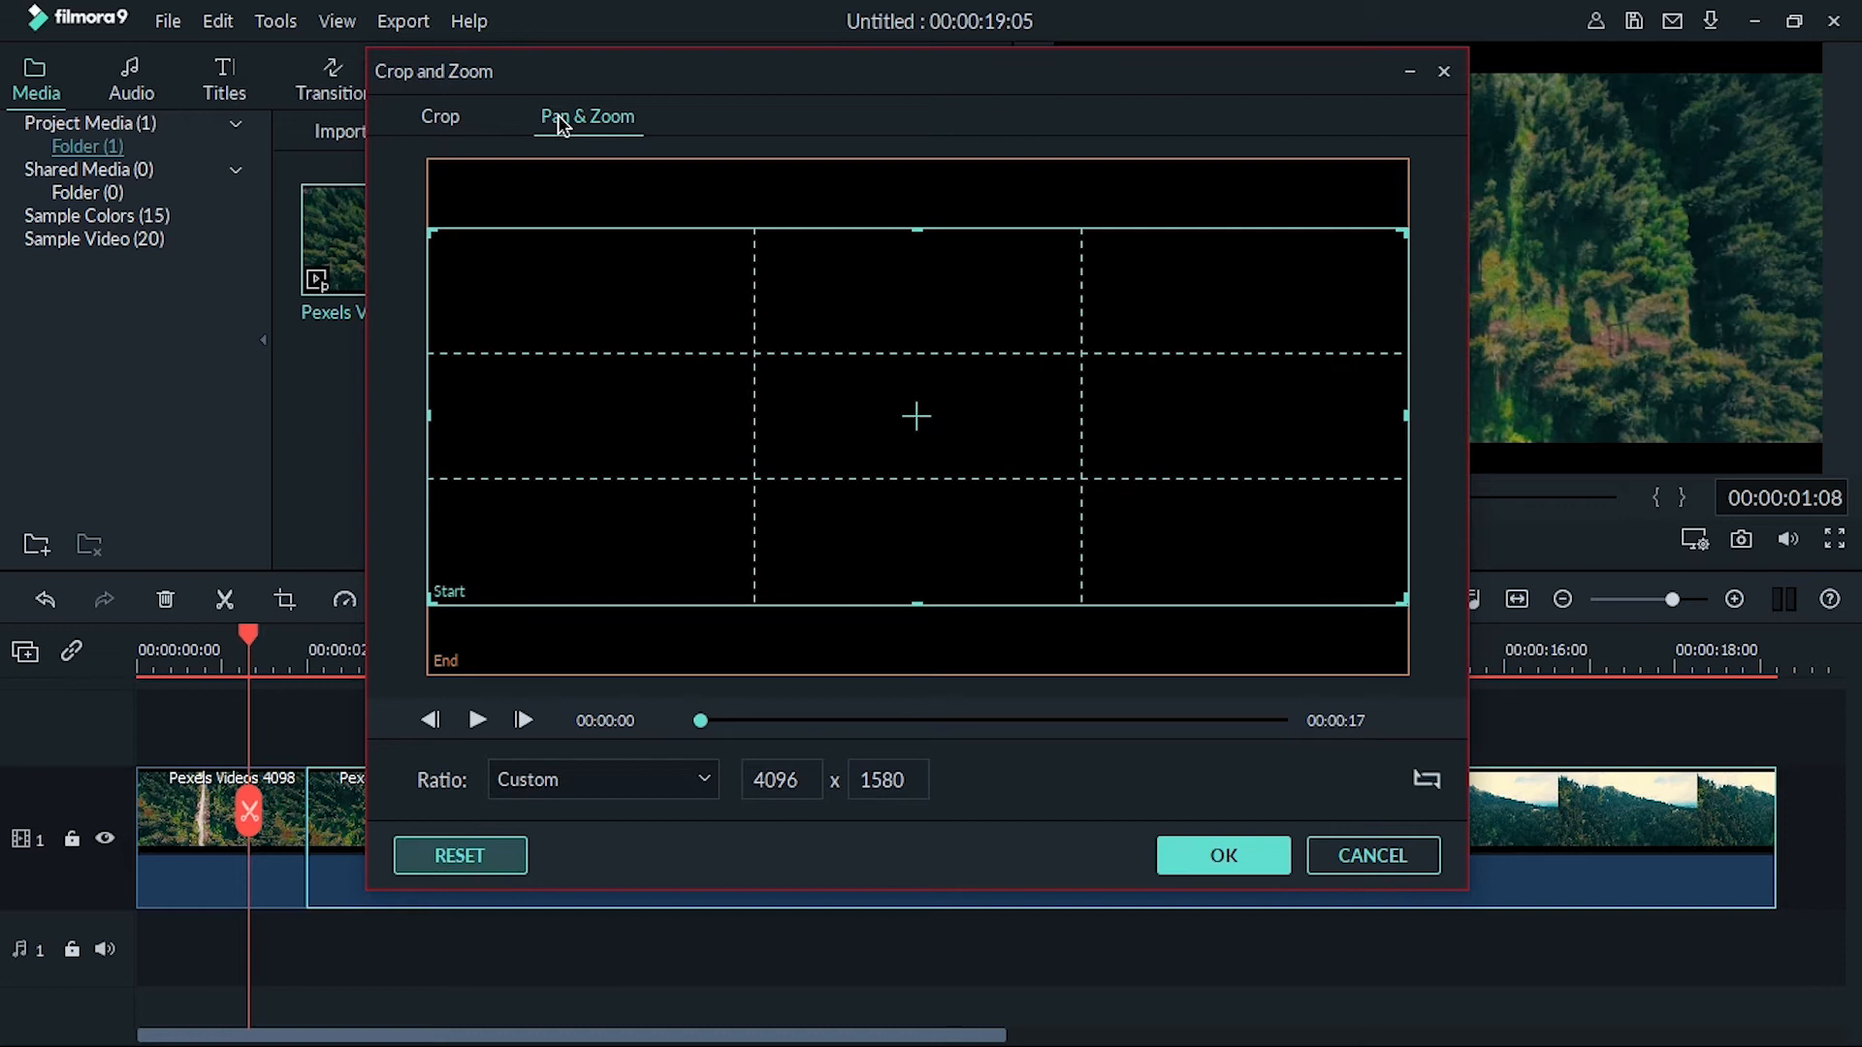
pyautogui.click(476, 863)
pyautogui.click(442, 117)
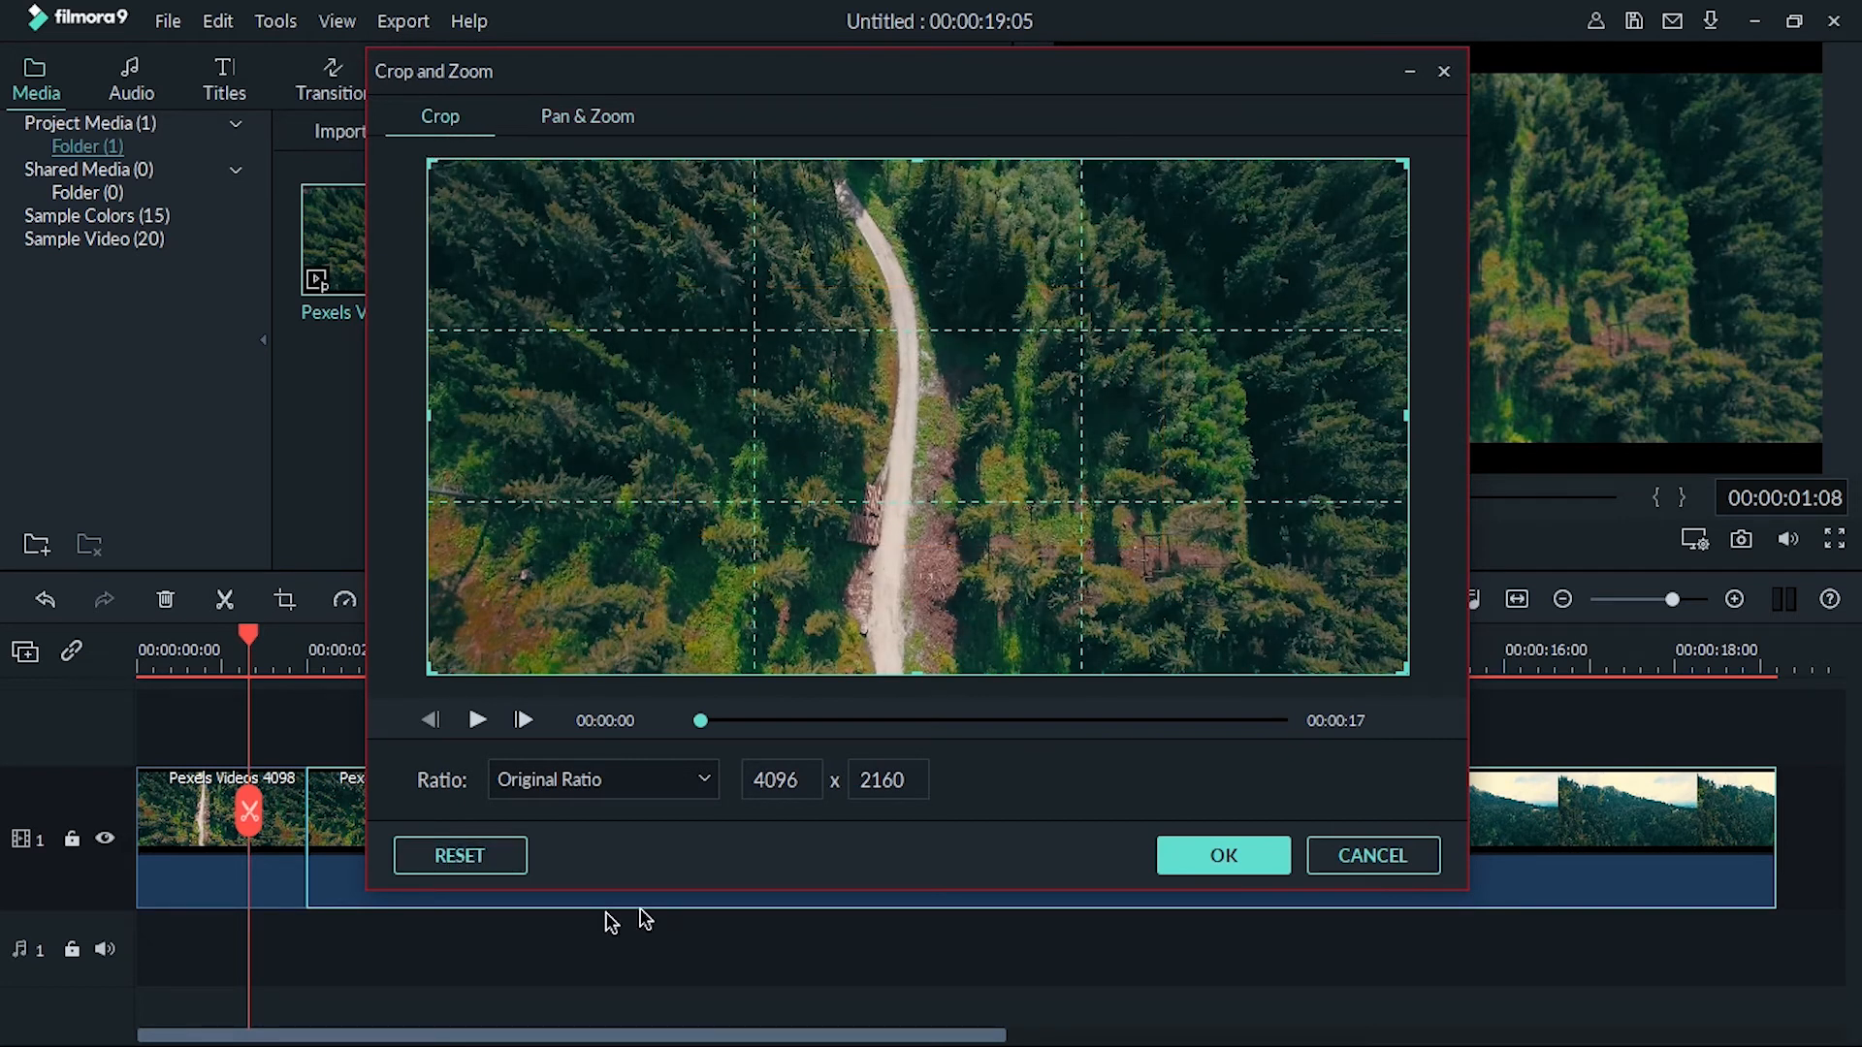
pyautogui.click(1185, 858)
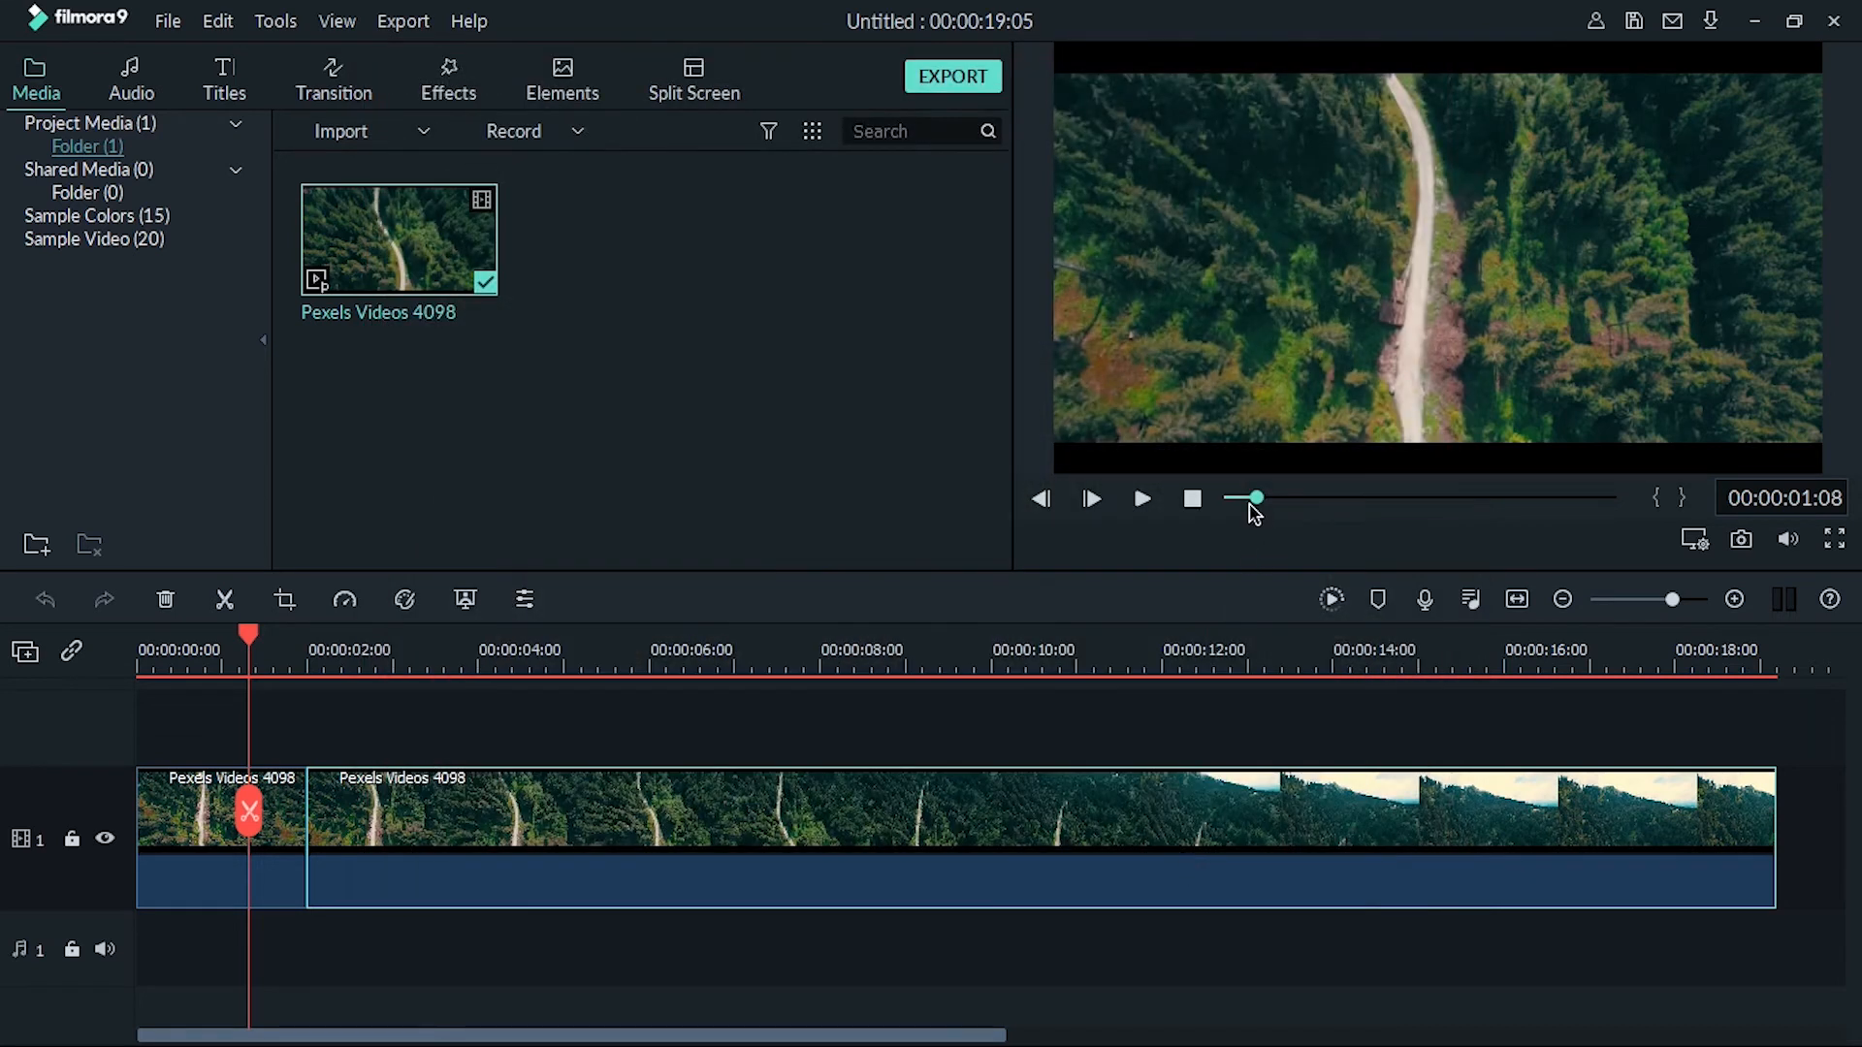
# Render the preview again and replay the first two seconds to check the black bars opening across the split.
pyautogui.click(1332, 600)
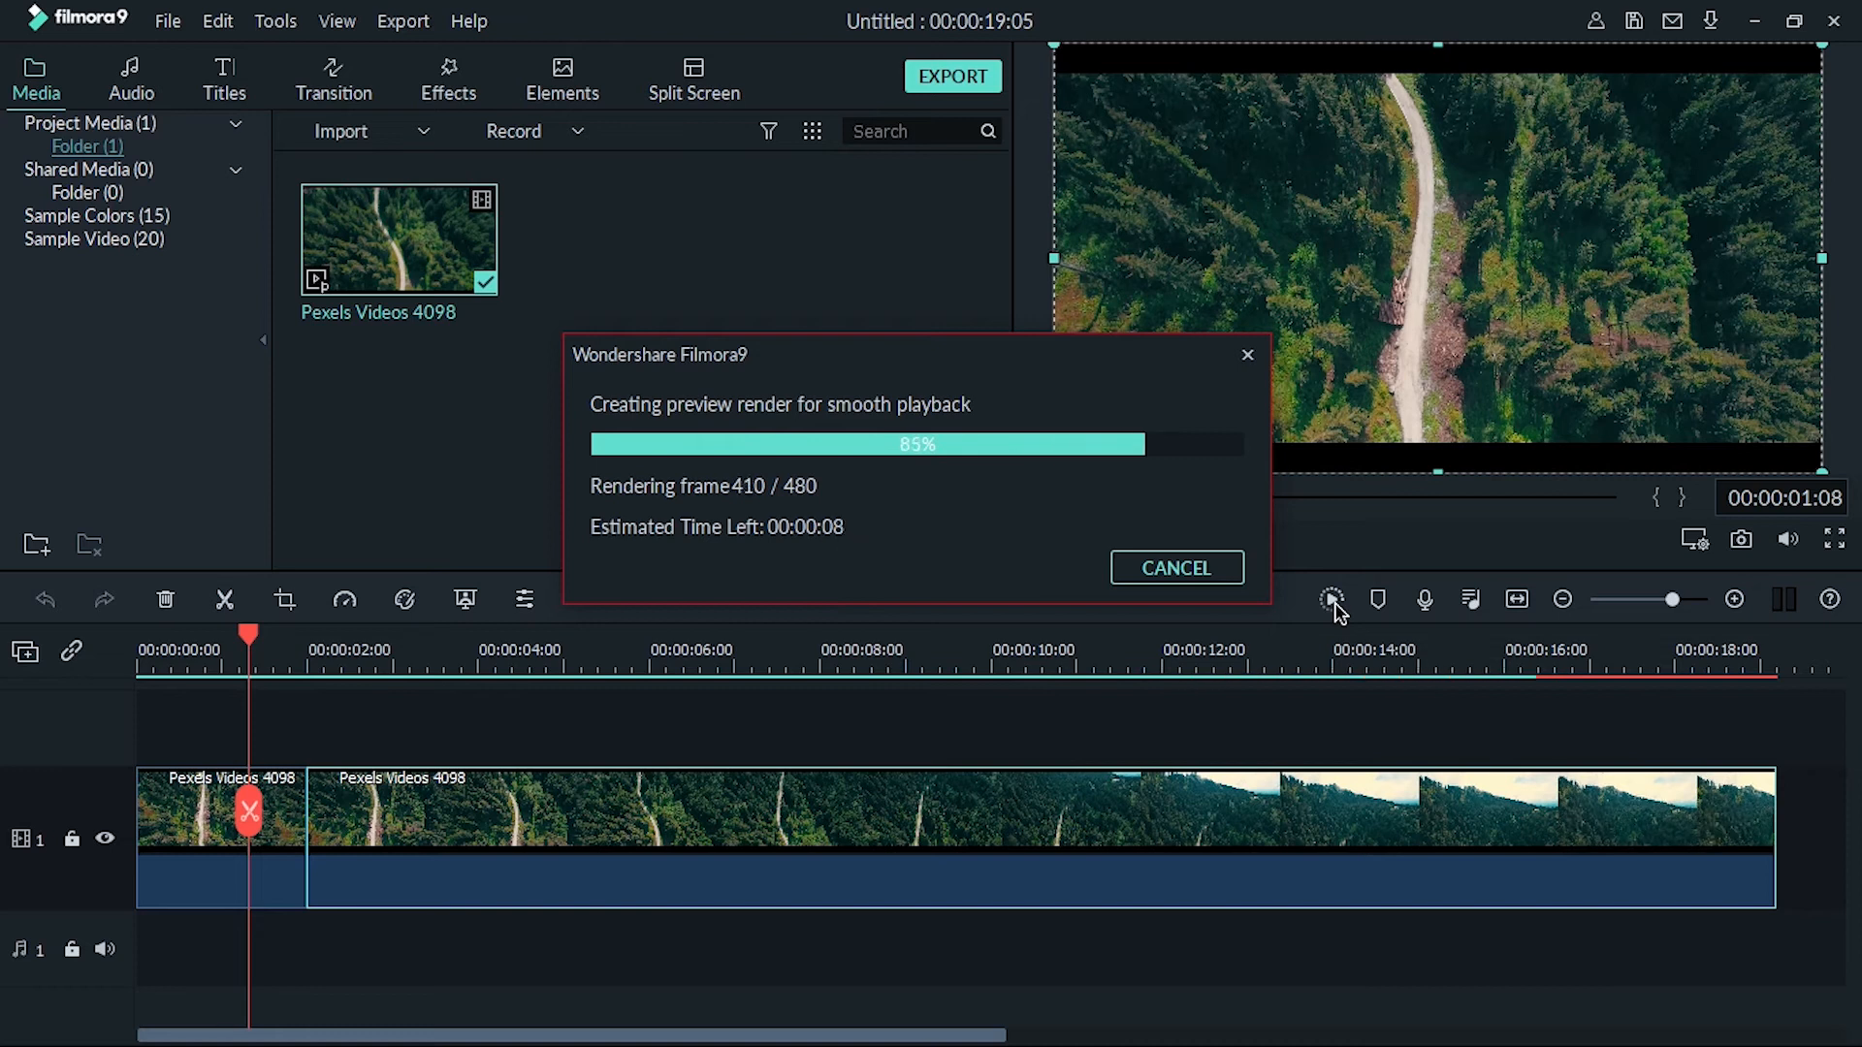
pyautogui.click(1231, 498)
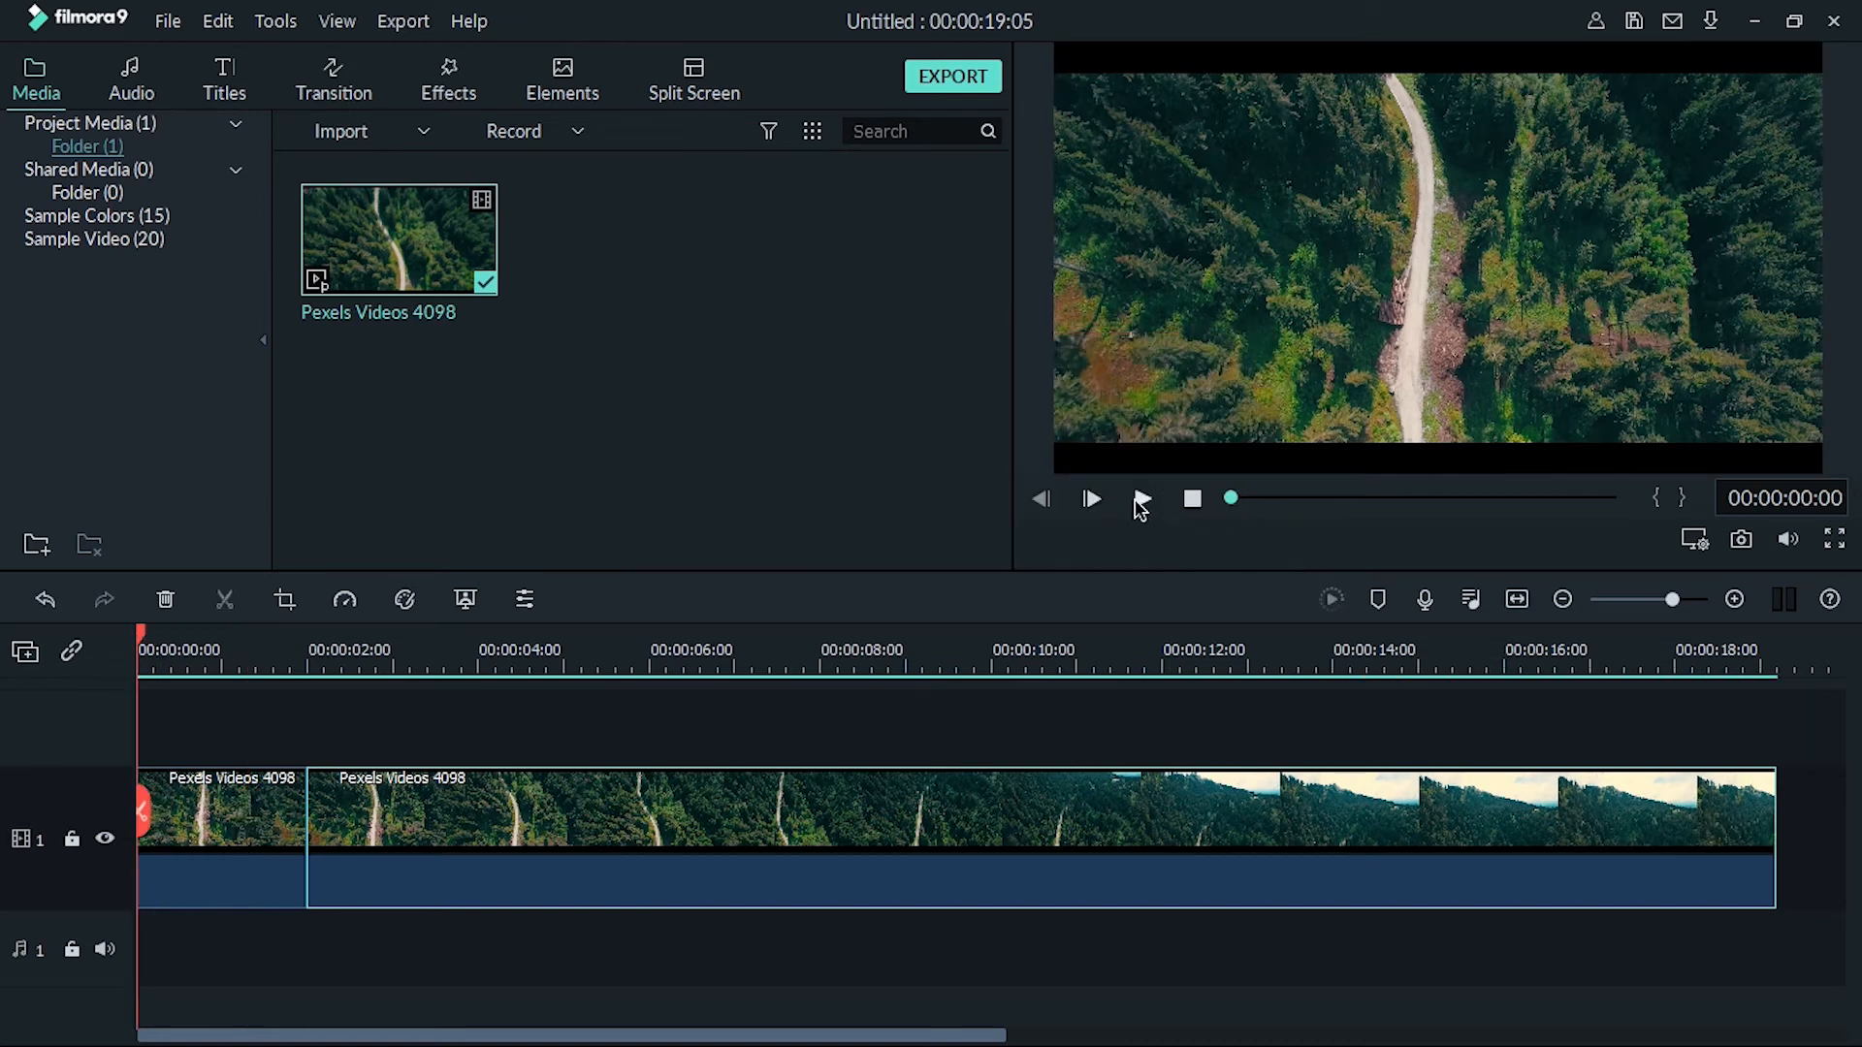
pyautogui.click(1141, 498)
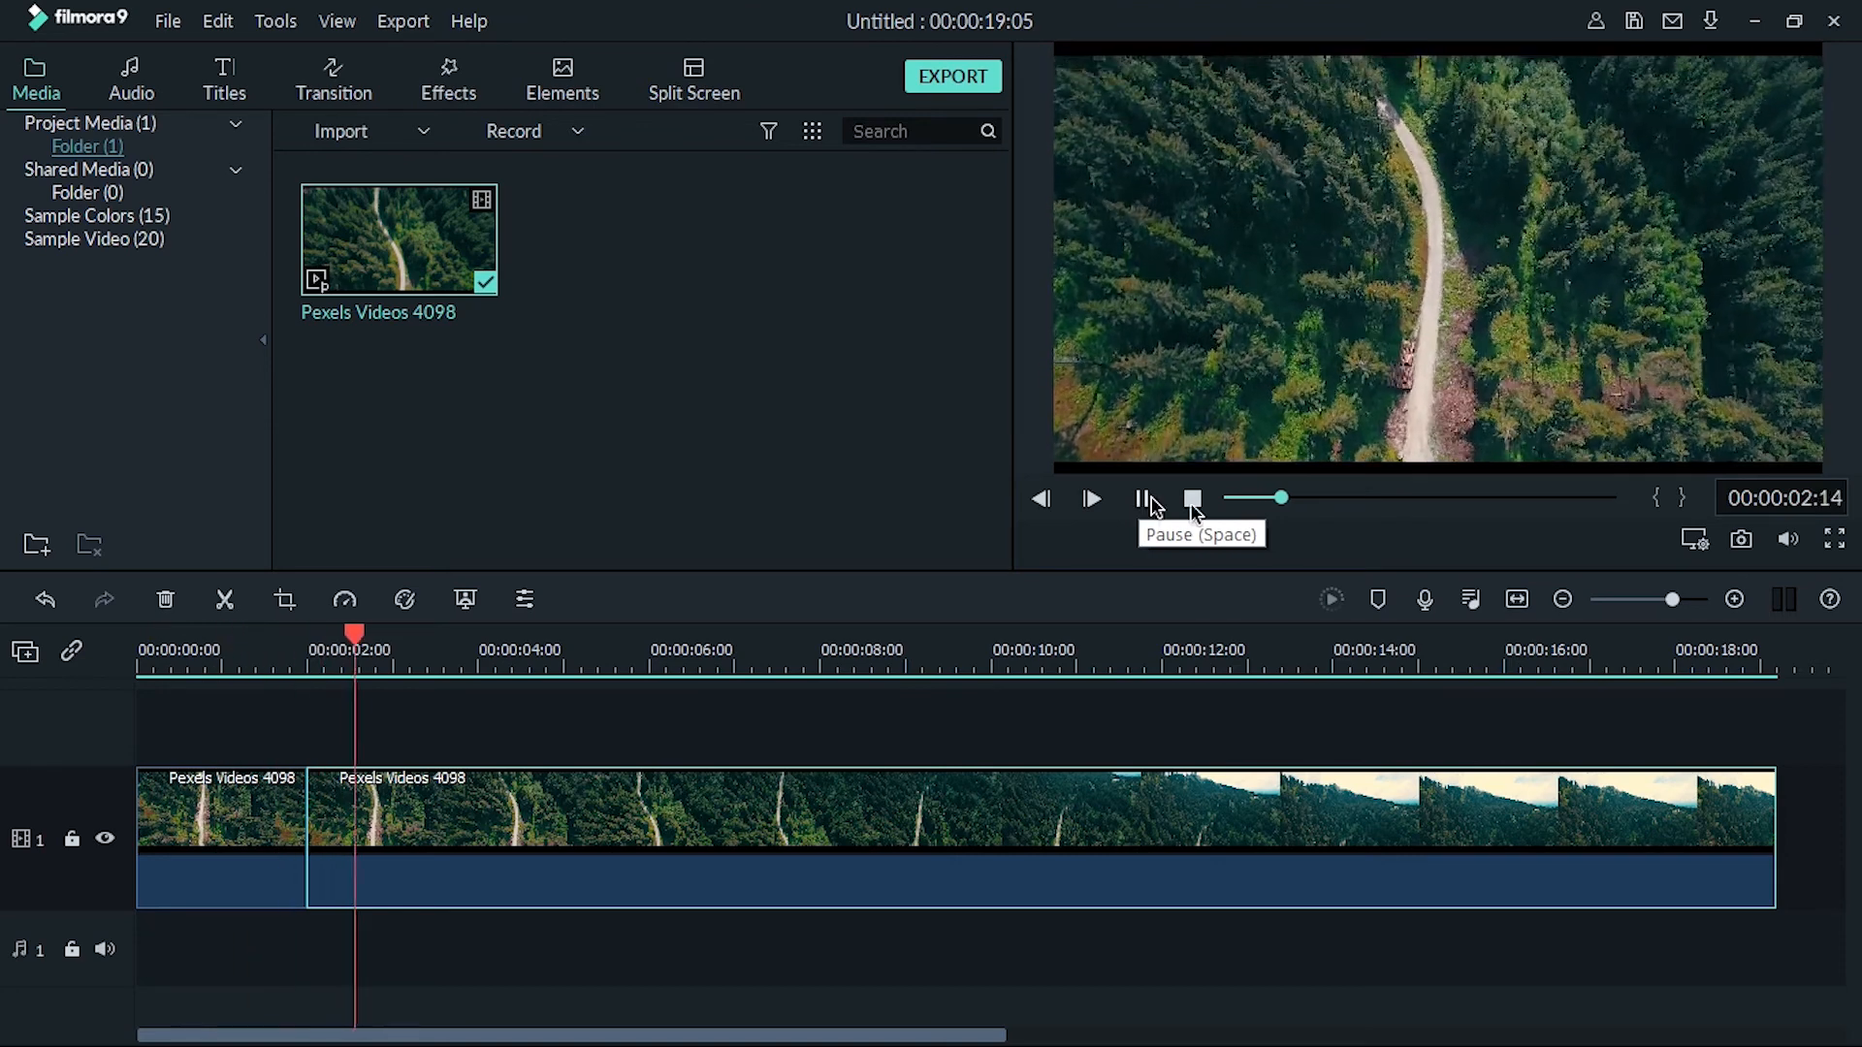
pyautogui.click(1229, 499)
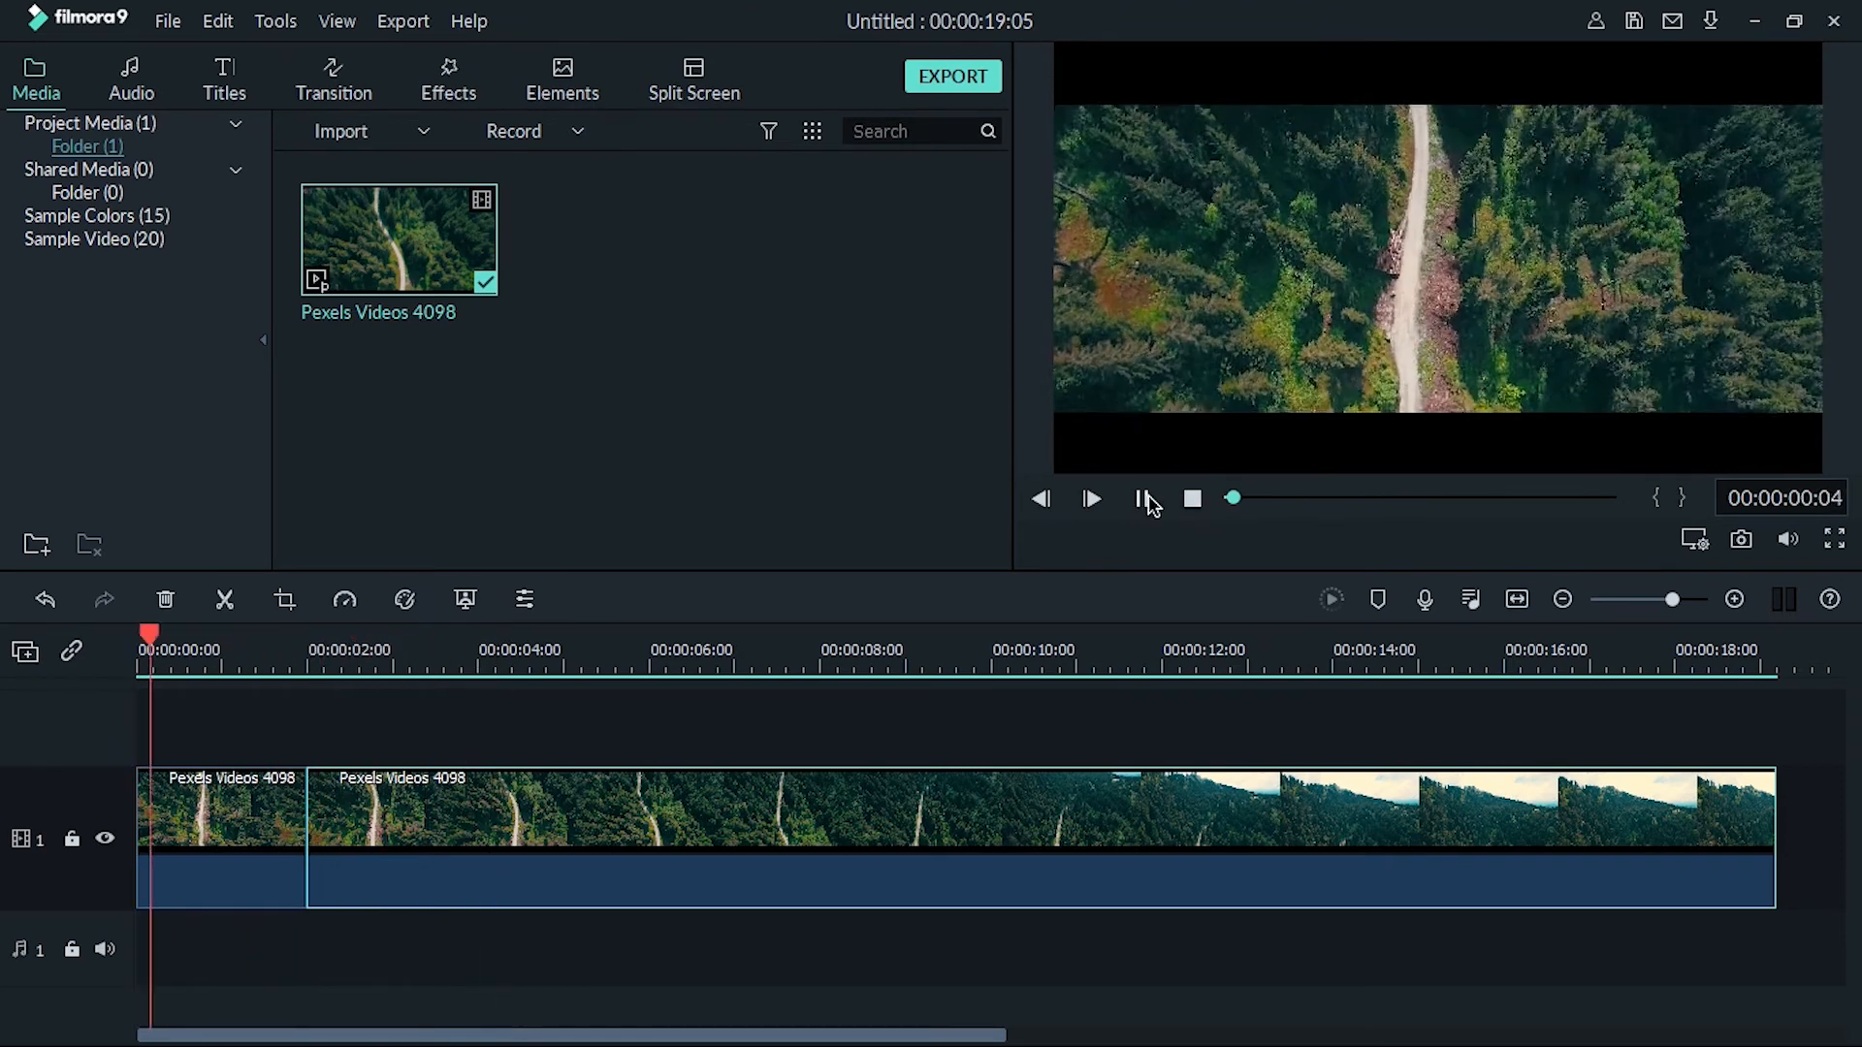
pyautogui.press('space')
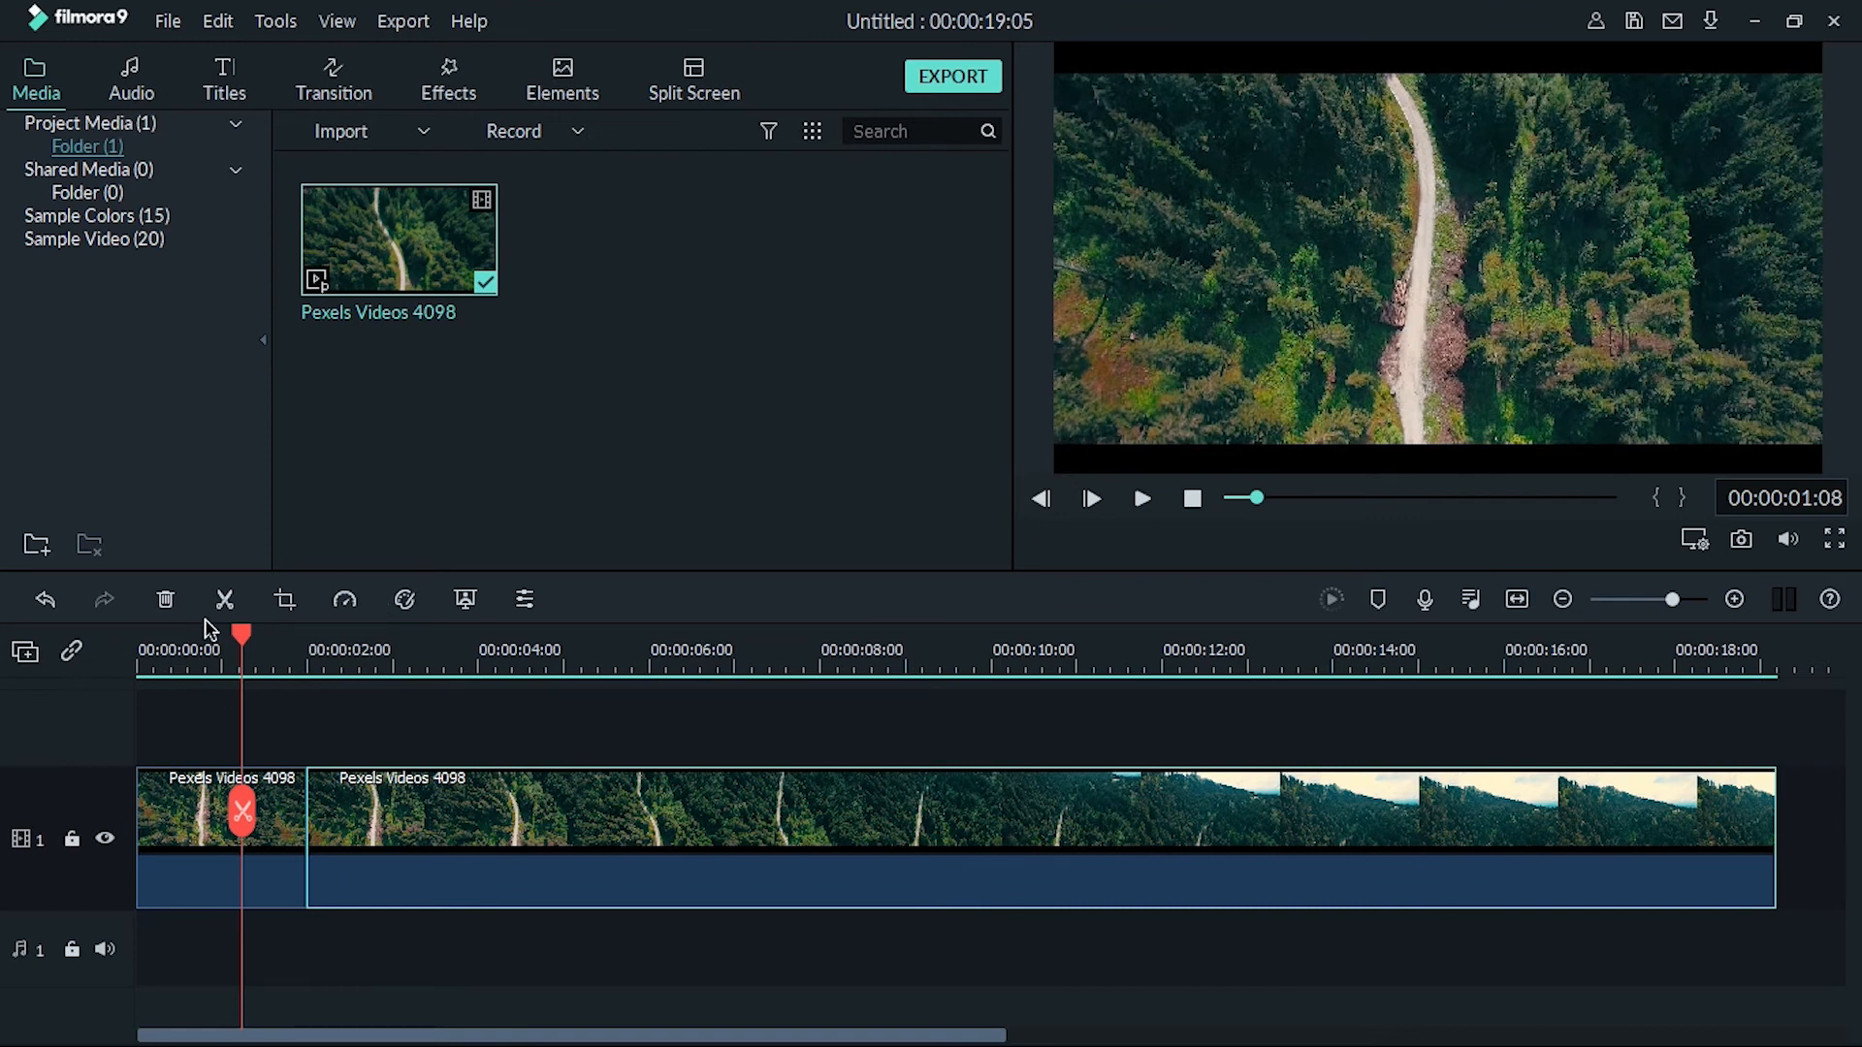
pyautogui.moveTo(242, 638); pyautogui.dragTo(7, 648)
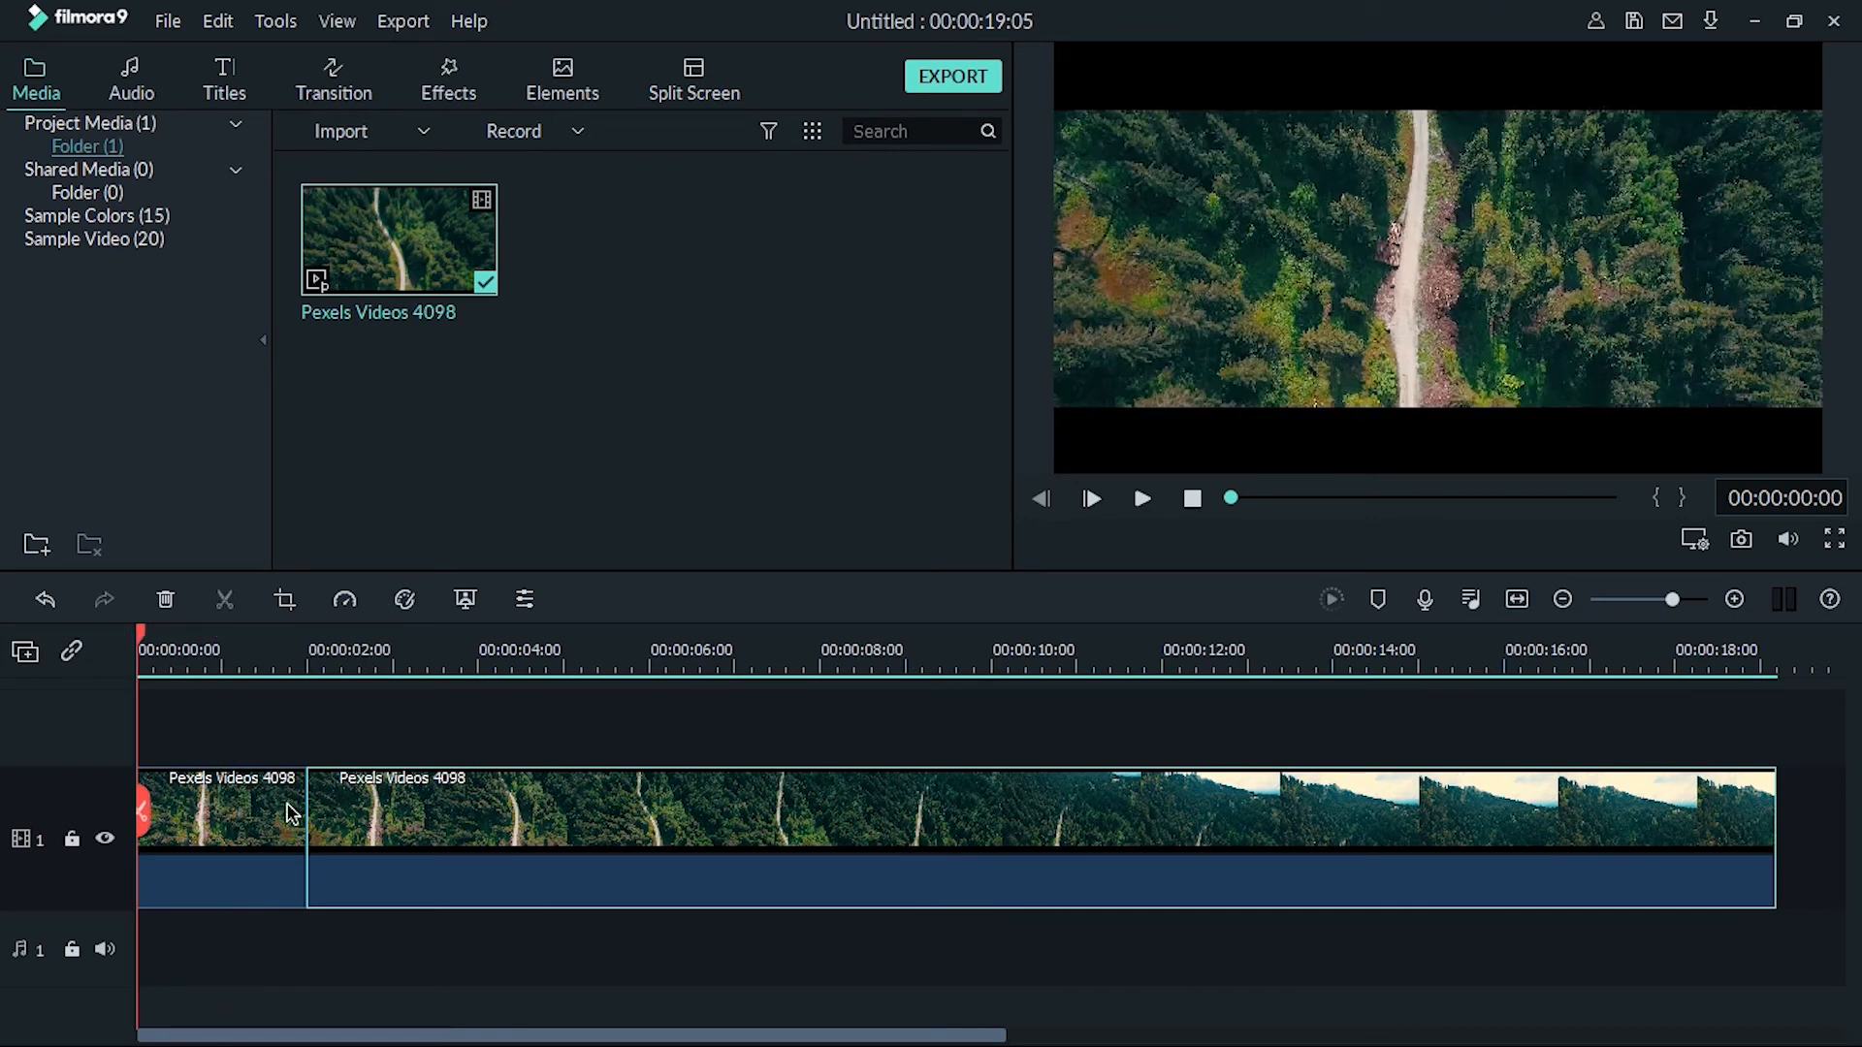
pyautogui.press('space')
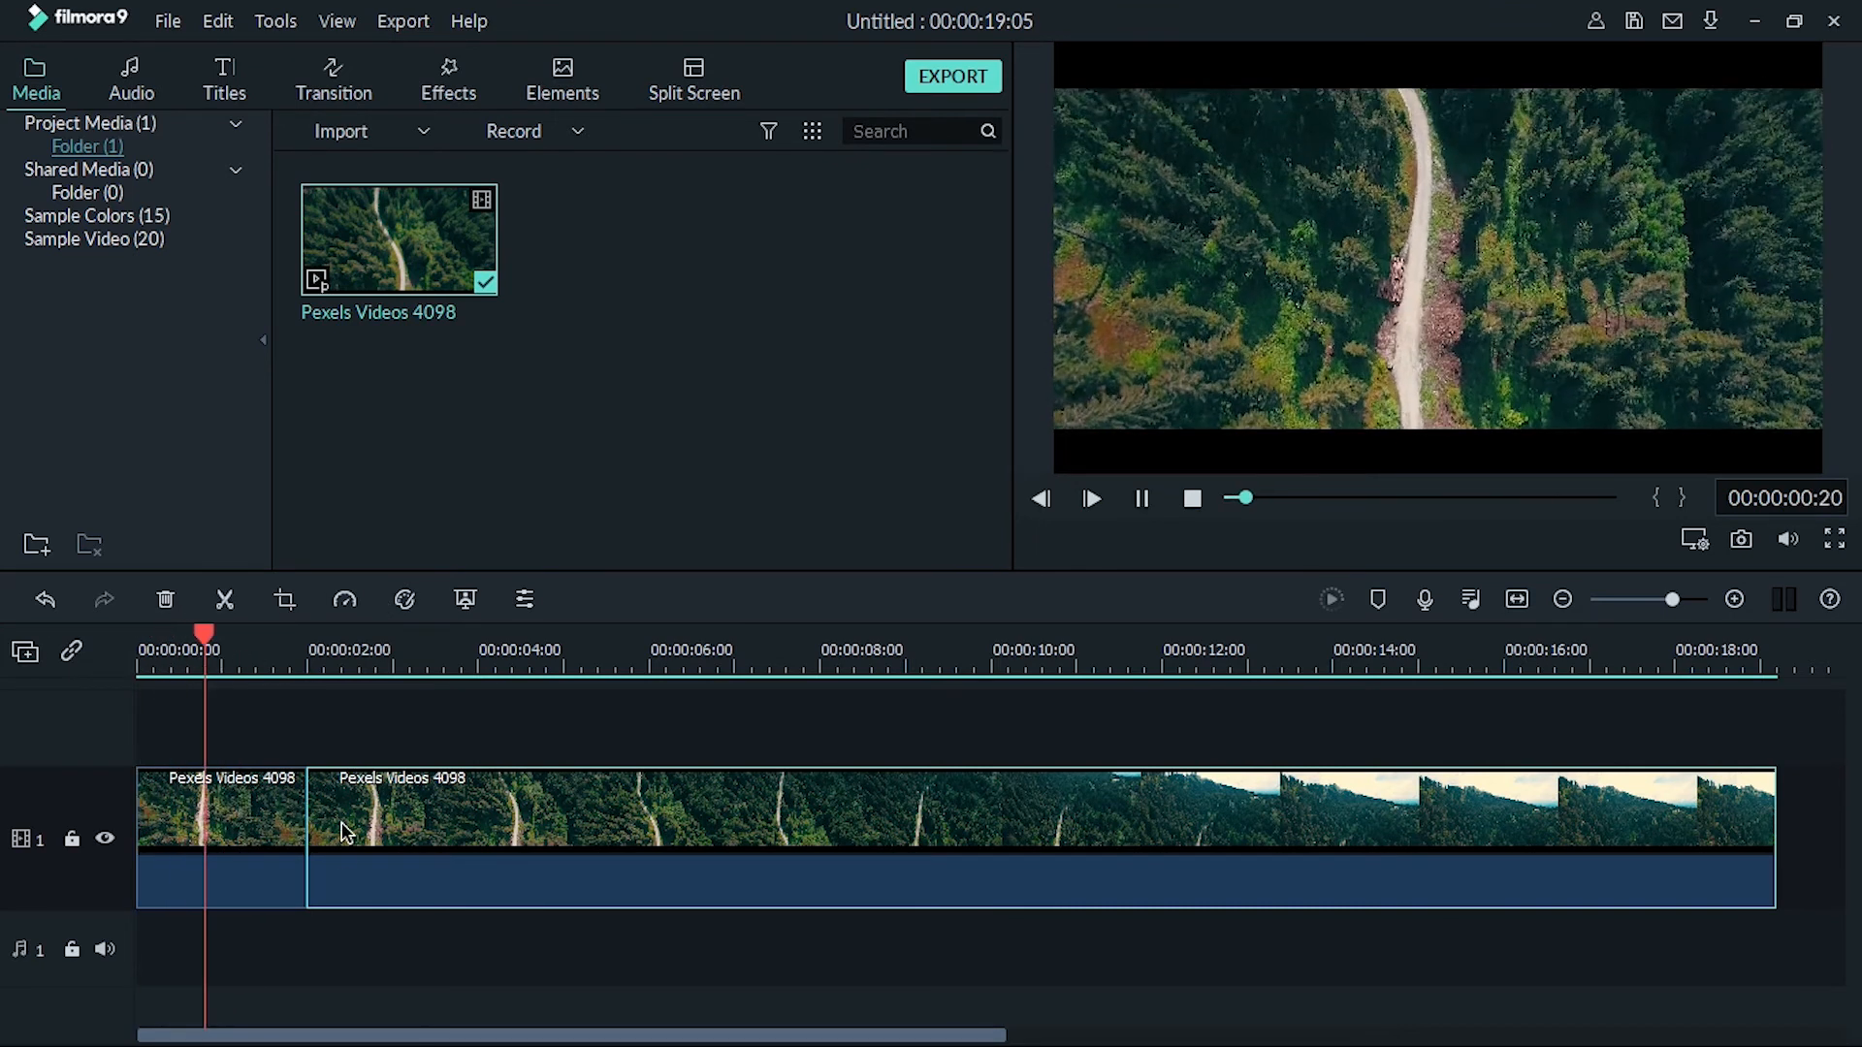